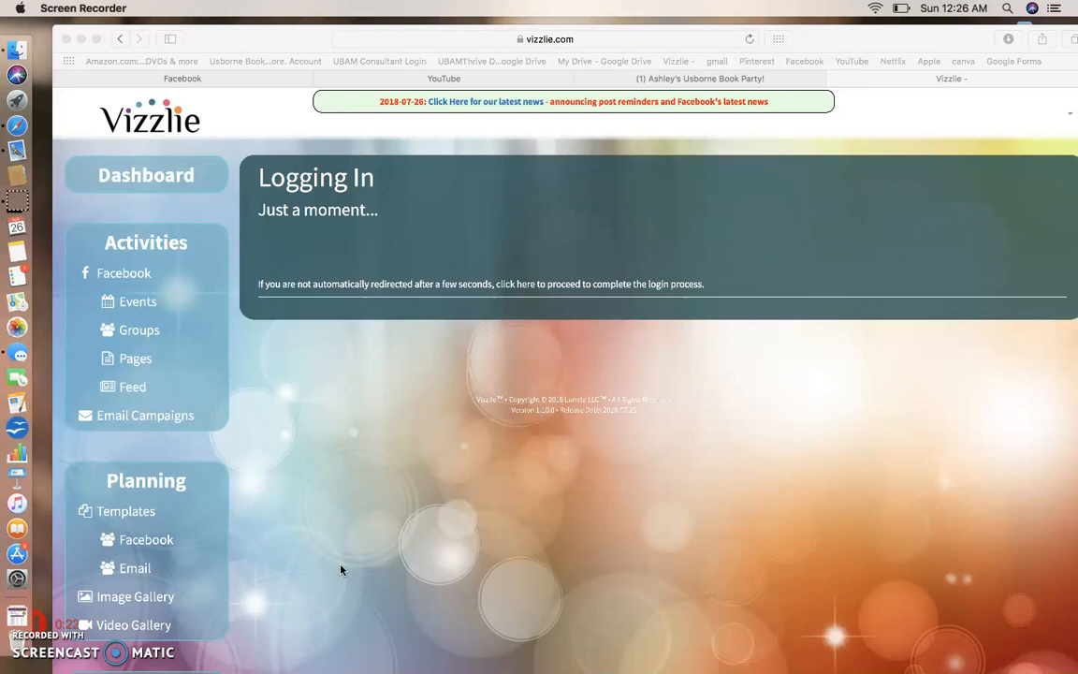
Open the account's Referrals page to view the referral code and referral list.
{"action": "left_click", "coordinate": [145, 597]}
{"action": "left_click", "coordinate": [155, 582]}
{"action": "scroll", "coordinate": [150, 578], "scroll_direction": "down", "scroll_amount": 2}
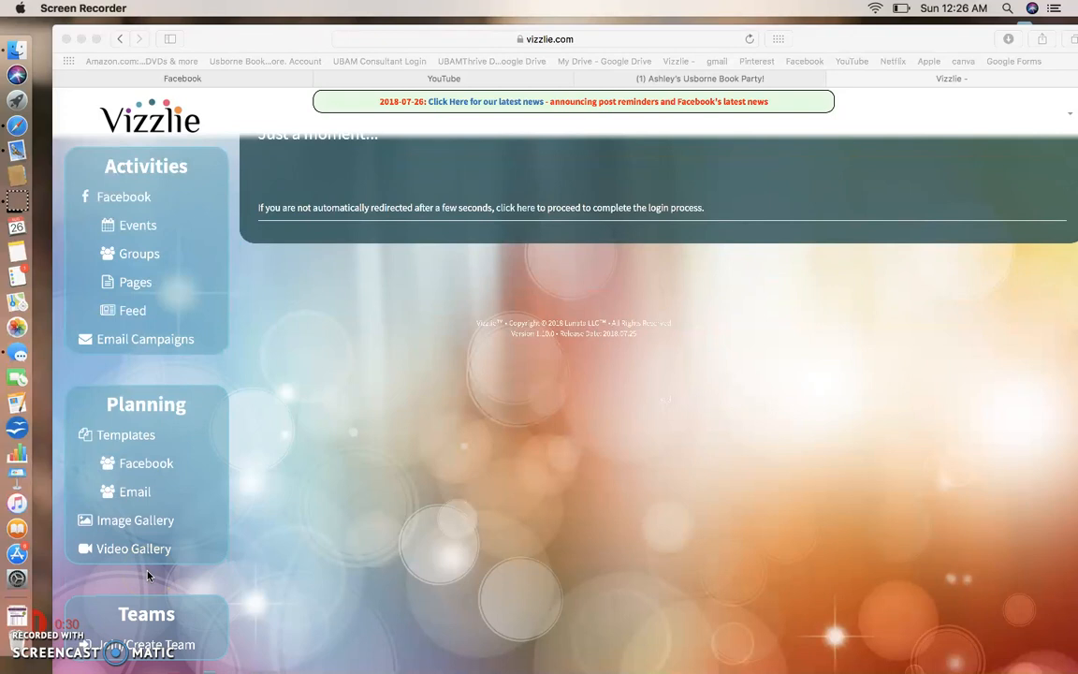
{"action": "left_click", "coordinate": [148, 576]}
{"action": "scroll", "coordinate": [148, 576], "scroll_direction": "down", "scroll_amount": 10}
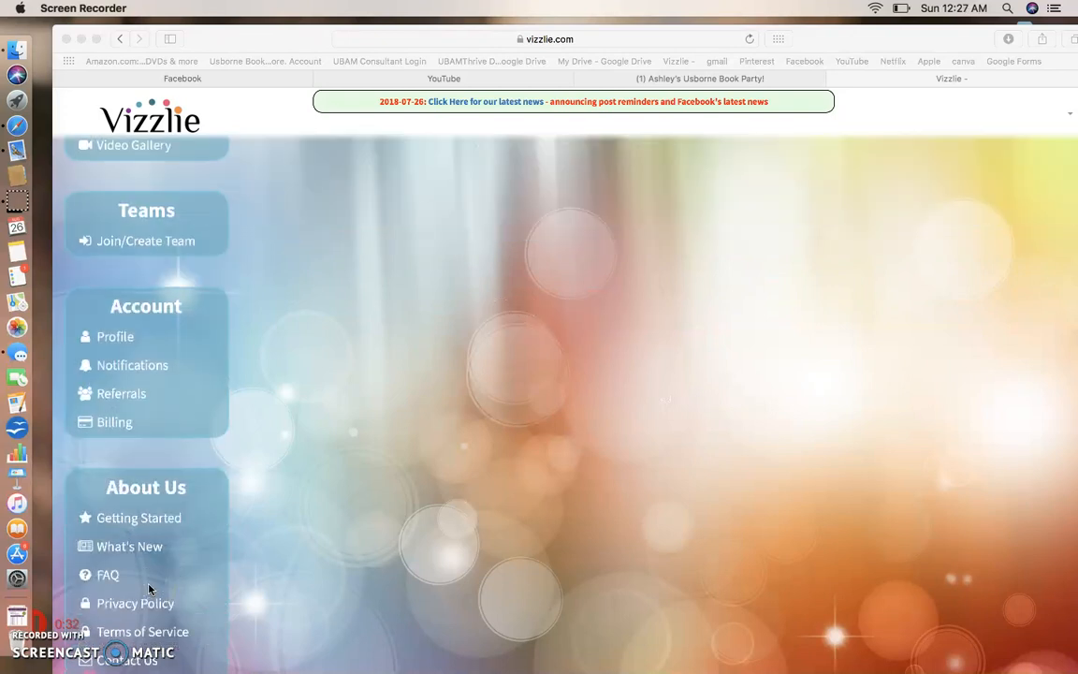
{"action": "scroll", "coordinate": [161, 412], "scroll_direction": "up", "scroll_amount": 1}
{"action": "left_click", "coordinate": [131, 403]}
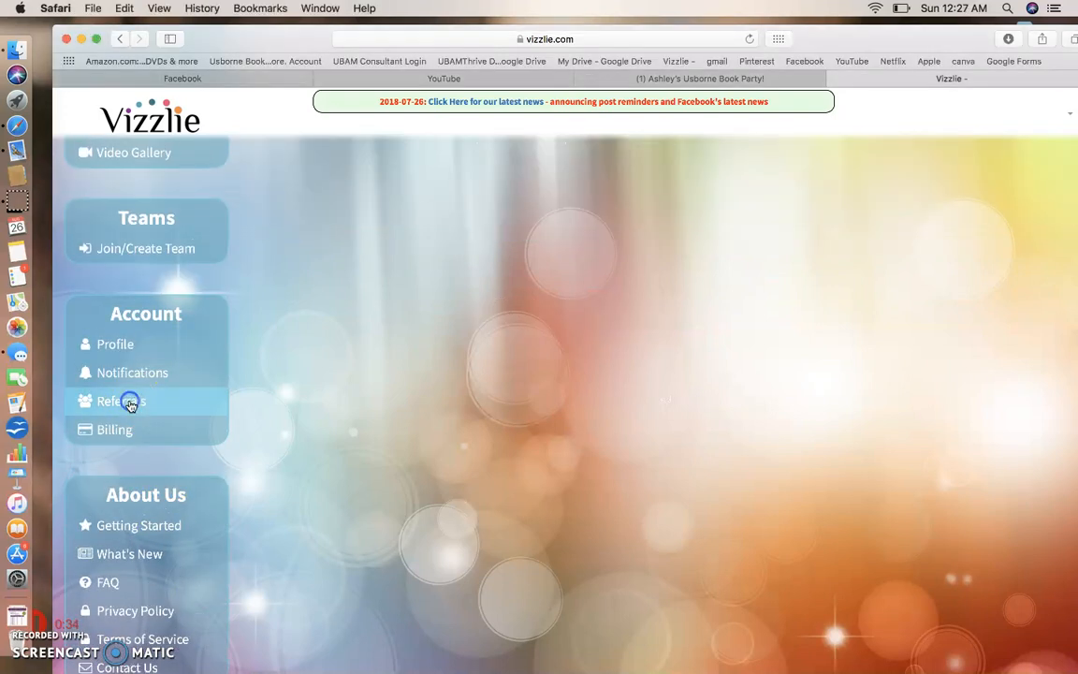
{"action": "left_click", "coordinate": [130, 405]}
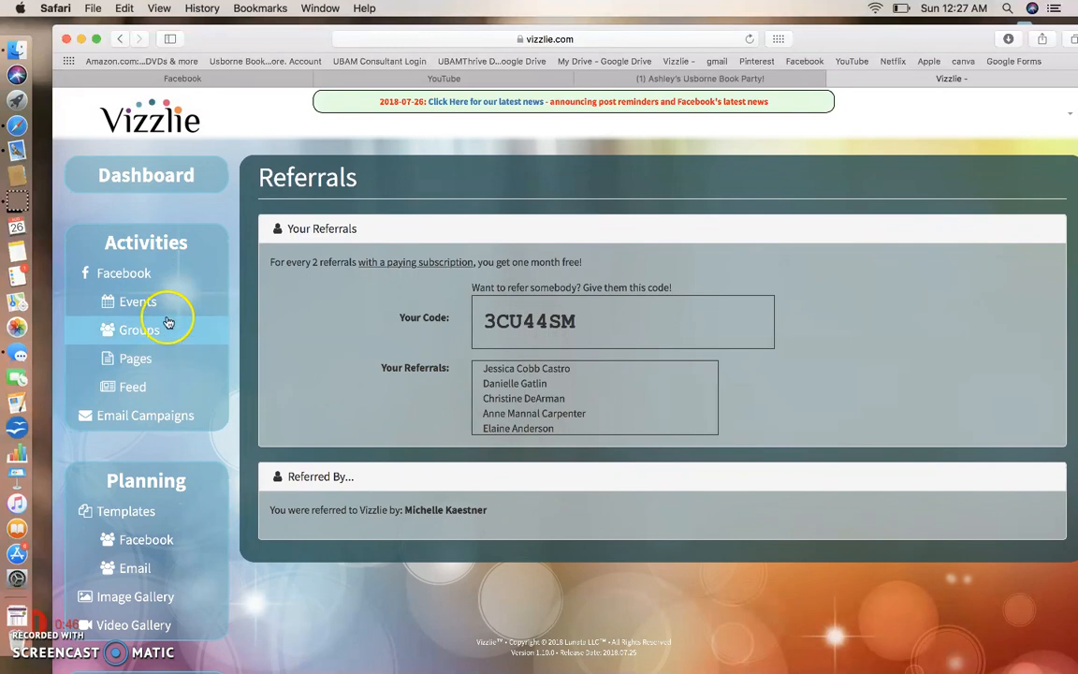
Look over the site's Activities, Planning, Teams and Account navigation sections from the Referrals page.
{"action": "scroll", "coordinate": [191, 193], "scroll_direction": "down", "scroll_amount": 5}
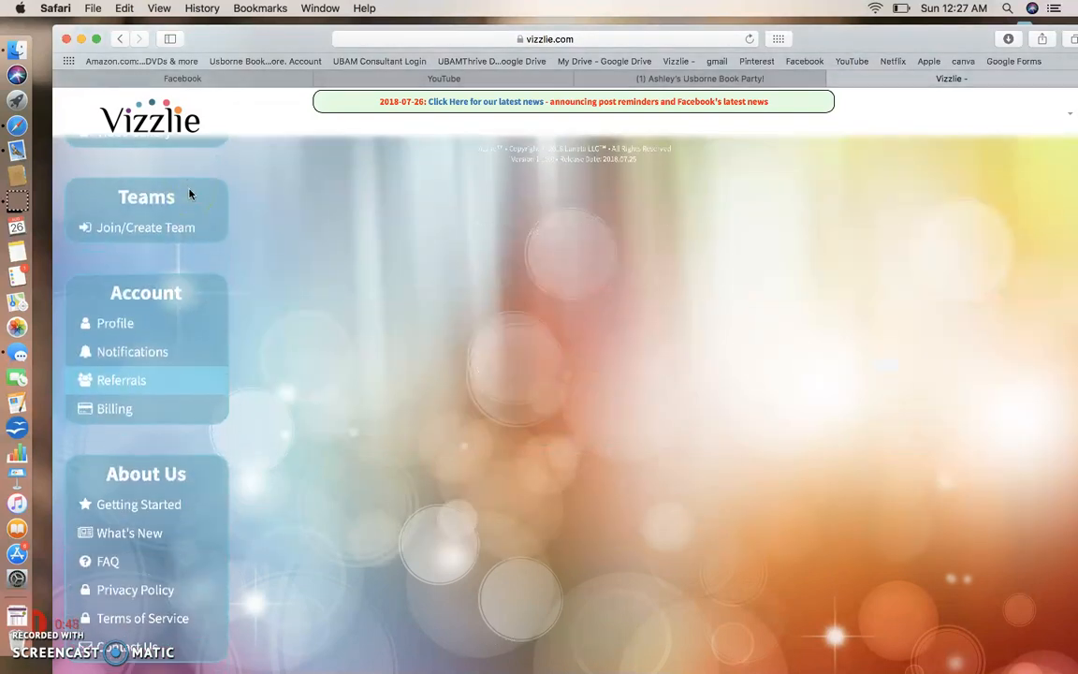
{"action": "scroll", "coordinate": [189, 193], "scroll_direction": "up", "scroll_amount": 5}
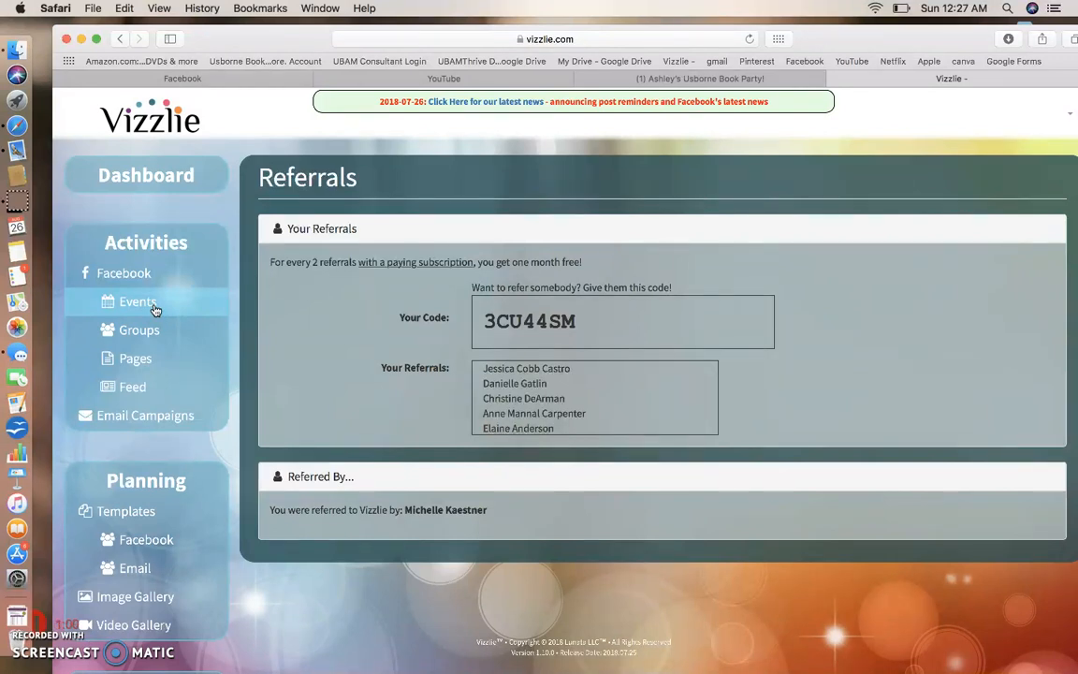
{"action": "left_click", "coordinate": [151, 326]}
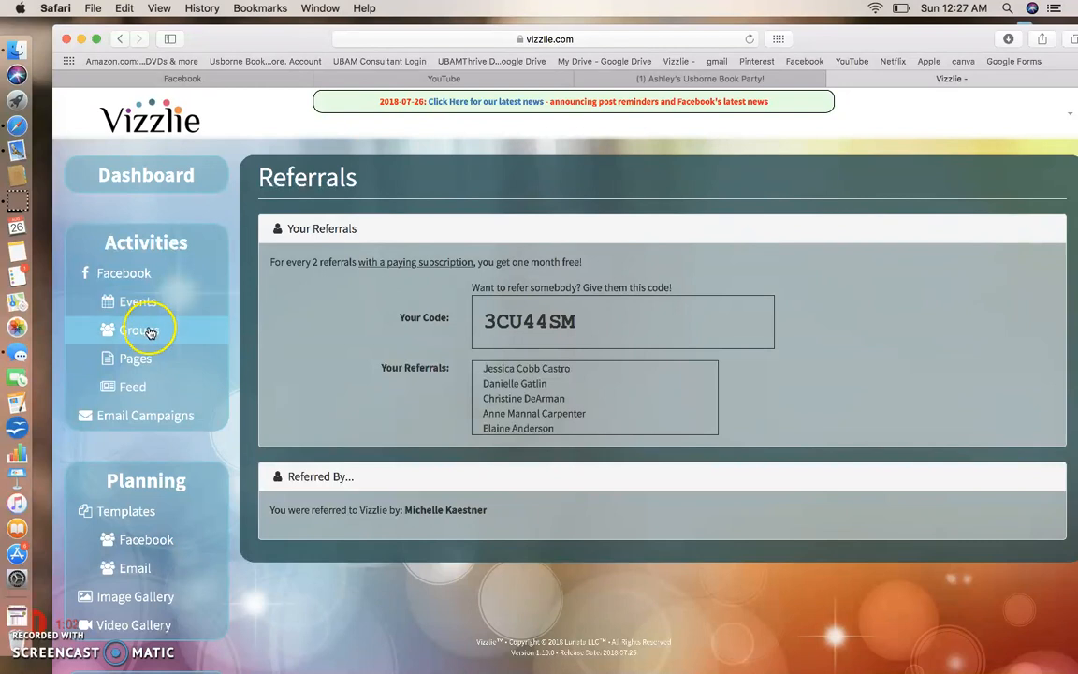
{"action": "left_click", "coordinate": [129, 417]}
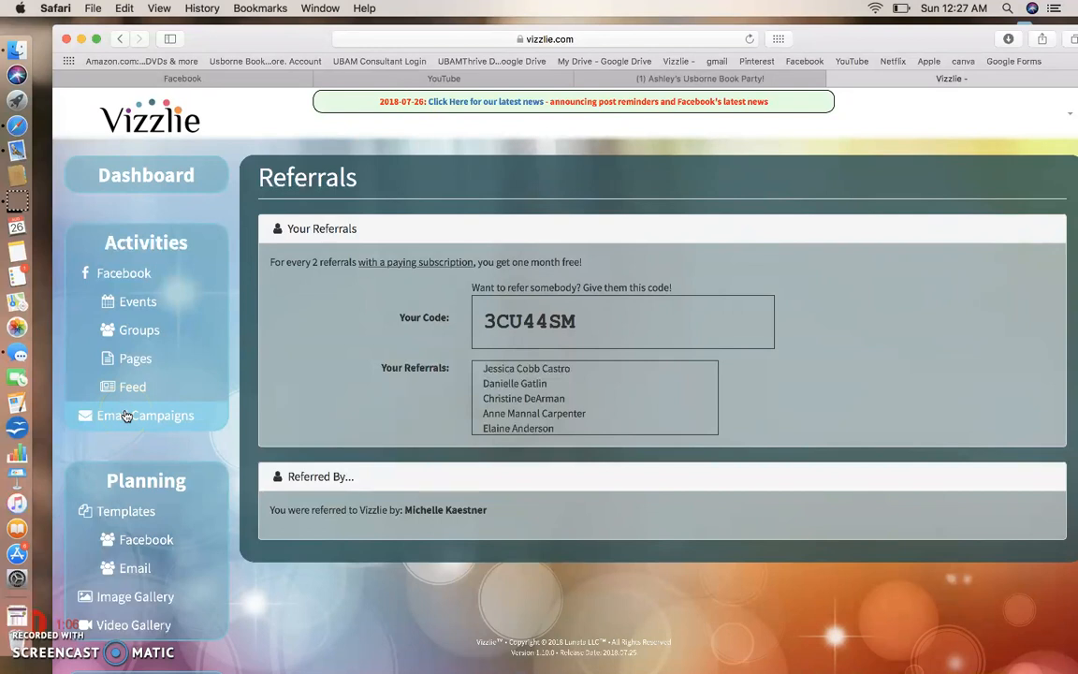
{"action": "scroll", "coordinate": [127, 417], "scroll_direction": "down", "scroll_amount": 2}
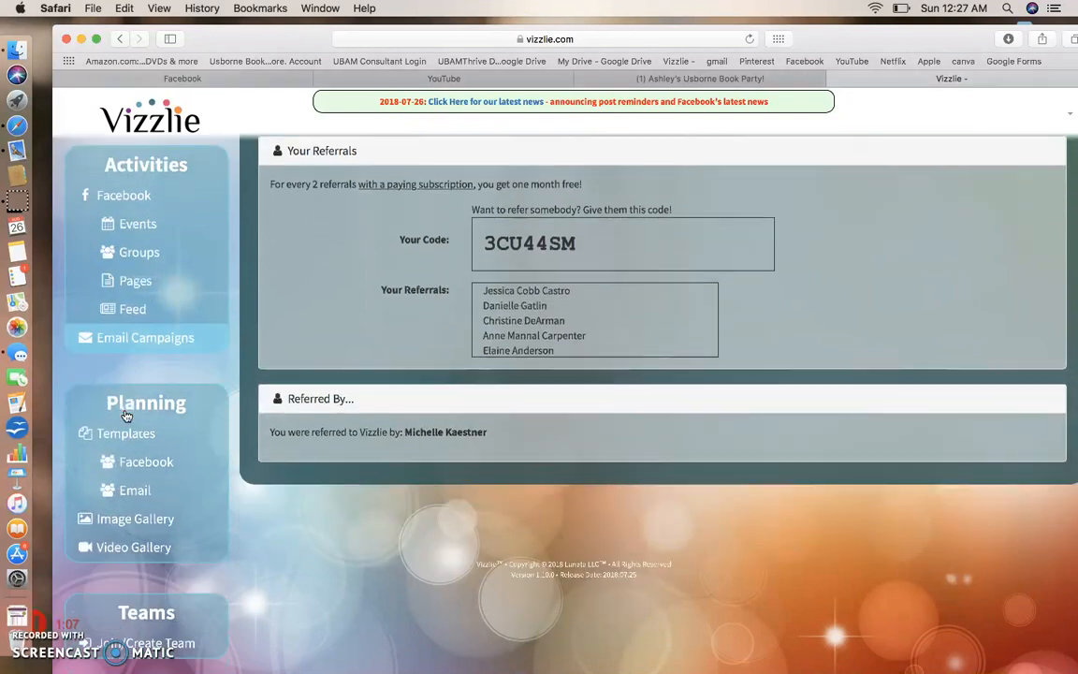
{"action": "left_click", "coordinate": [176, 339]}
{"action": "scroll", "coordinate": [176, 339], "scroll_direction": "down", "scroll_amount": 1}
{"action": "scroll", "coordinate": [174, 339], "scroll_direction": "down", "scroll_amount": 3}
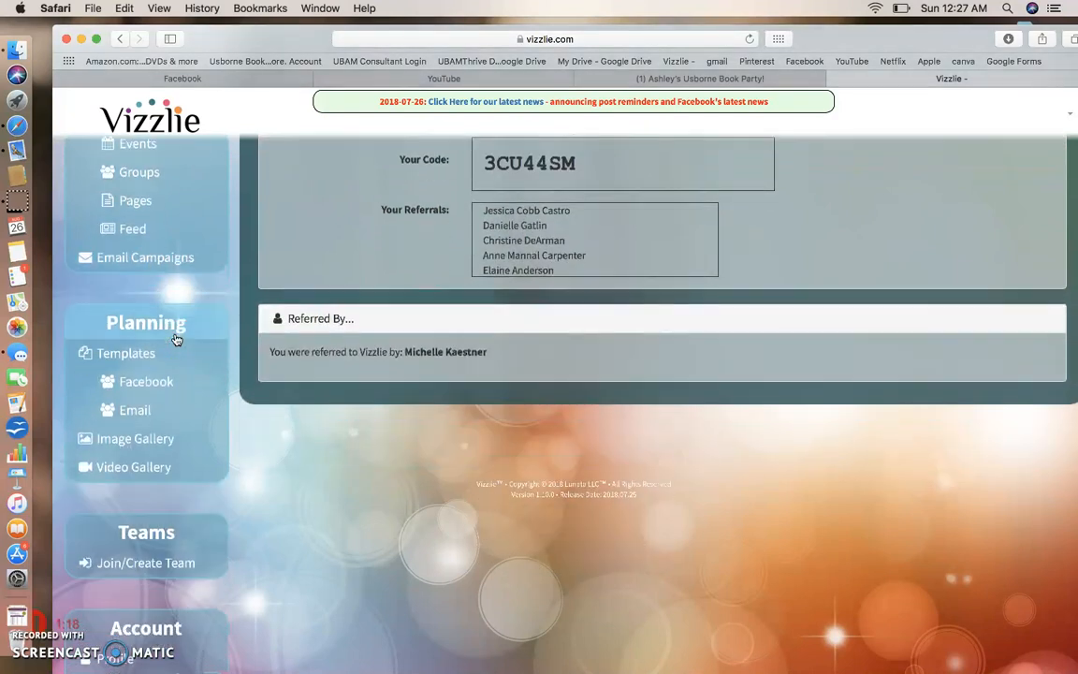
Open the Facebook templates page and look through the list of saved party templates.
{"action": "left_click", "coordinate": [159, 363]}
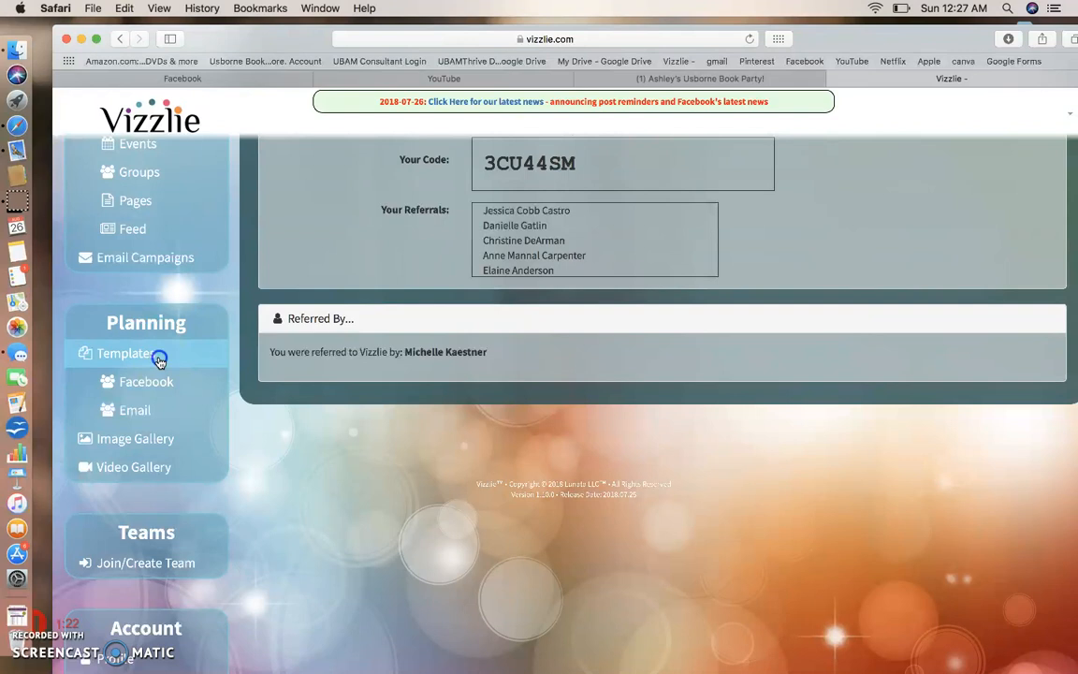
{"action": "scroll", "coordinate": [456, 402], "scroll_direction": "down", "scroll_amount": 8}
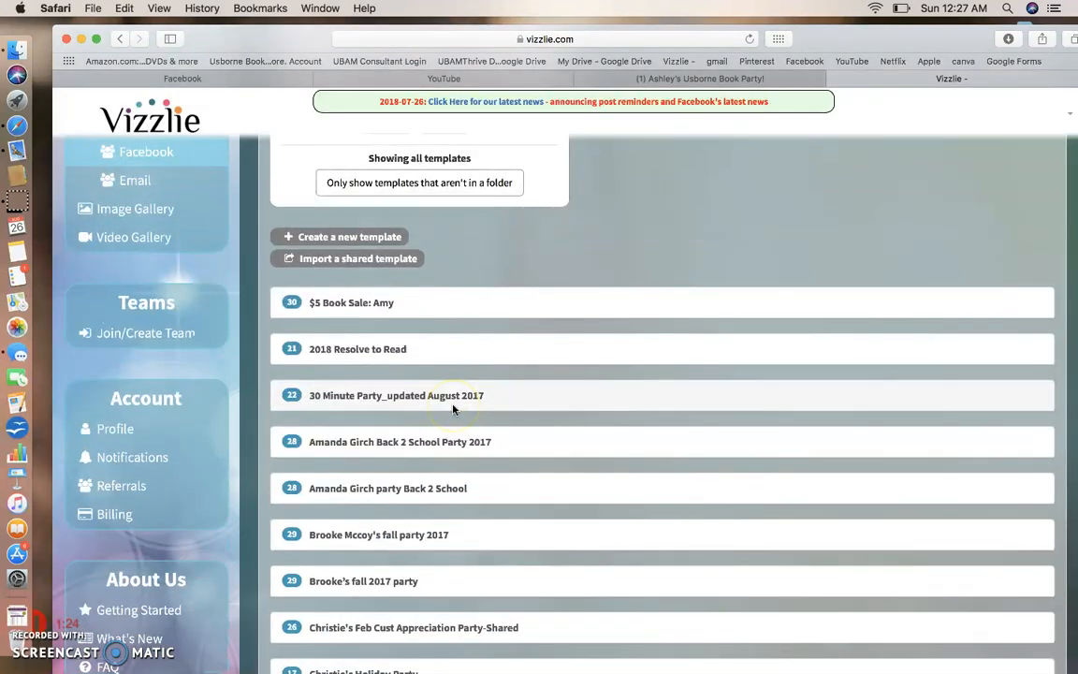
{"action": "scroll", "coordinate": [453, 409], "scroll_direction": "down", "scroll_amount": 4}
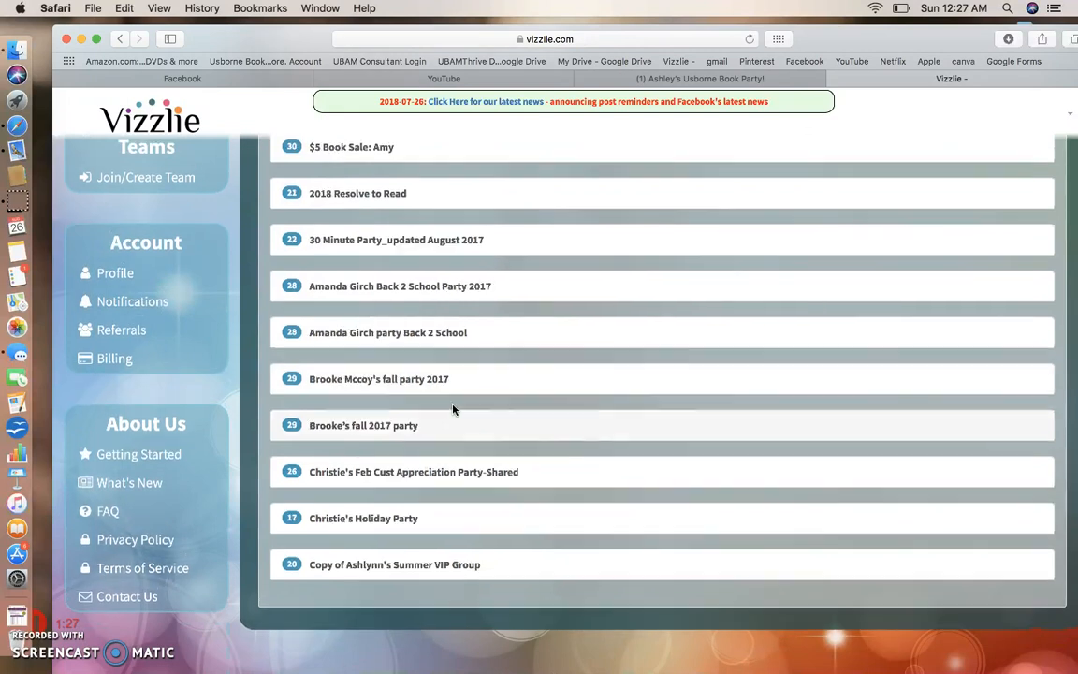
{"action": "left_click", "coordinate": [421, 365]}
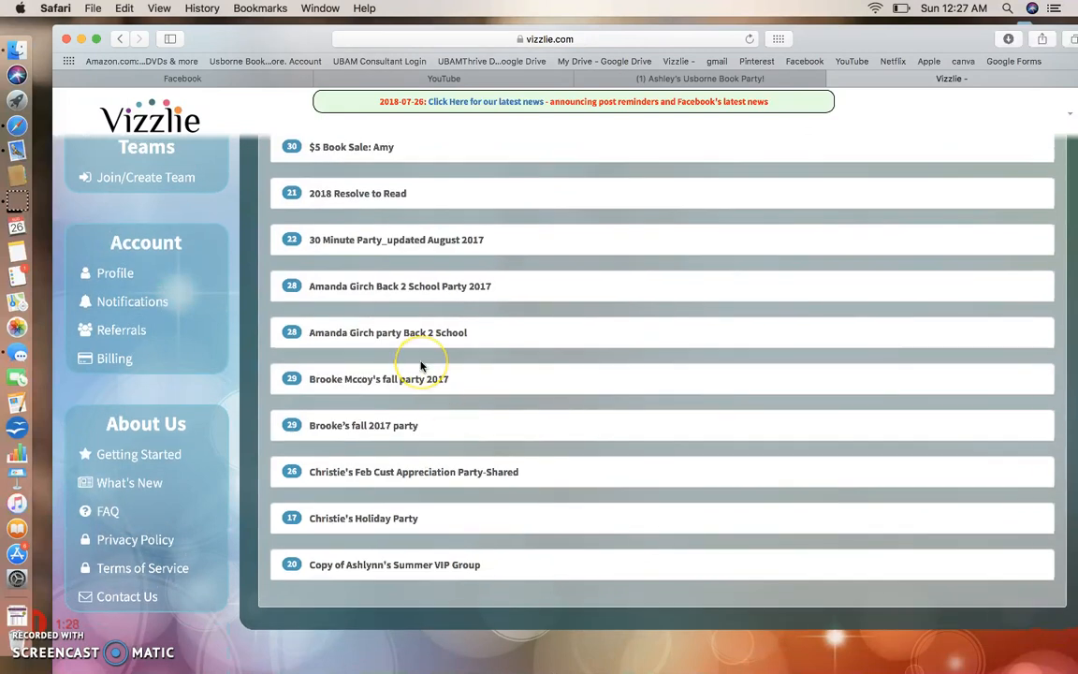
{"action": "scroll", "coordinate": [422, 379], "scroll_direction": "up", "scroll_amount": 3}
{"action": "left_click", "coordinate": [386, 357]}
{"action": "scroll", "coordinate": [352, 289], "scroll_direction": "up", "scroll_amount": 1}
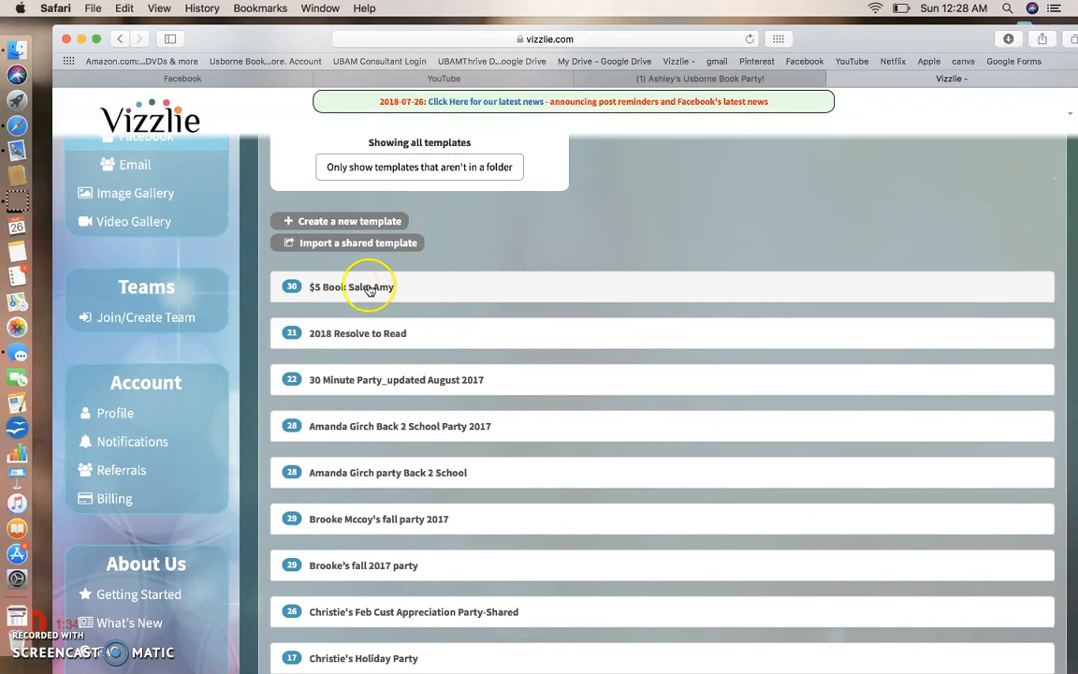
Expand the 2018 Resolve to Read template, look through its posts, and view its share code.
{"action": "left_click", "coordinate": [370, 335]}
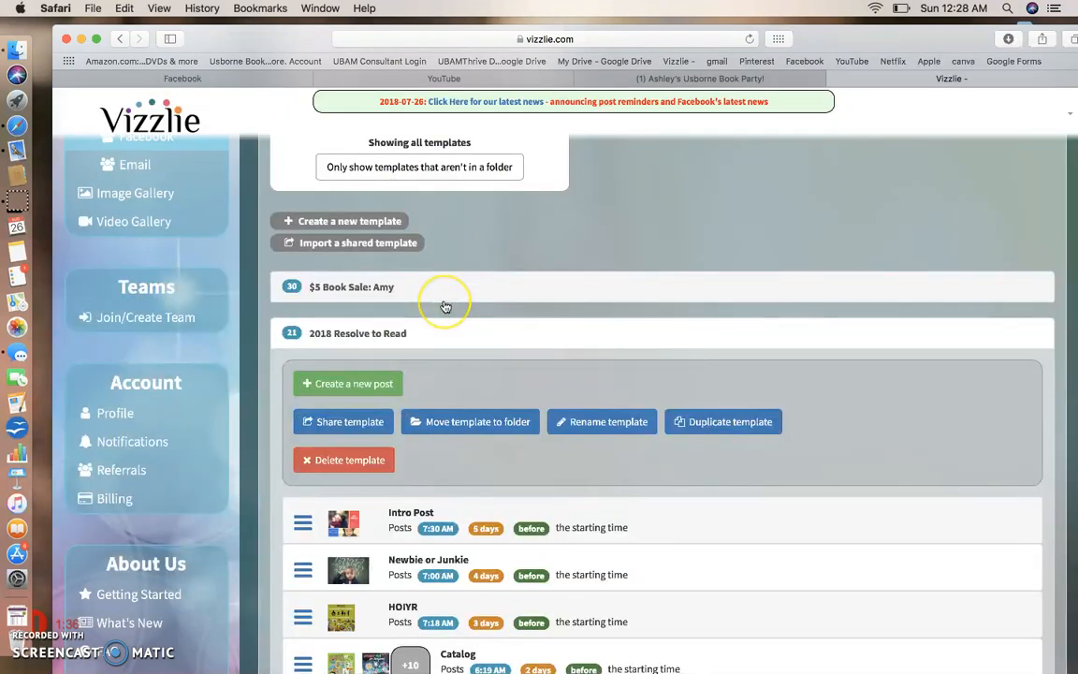
{"action": "scroll", "coordinate": [442, 306], "scroll_direction": "down", "scroll_amount": 10}
{"action": "scroll", "coordinate": [391, 269], "scroll_direction": "up", "scroll_amount": 1}
{"action": "left_click", "coordinate": [372, 245]}
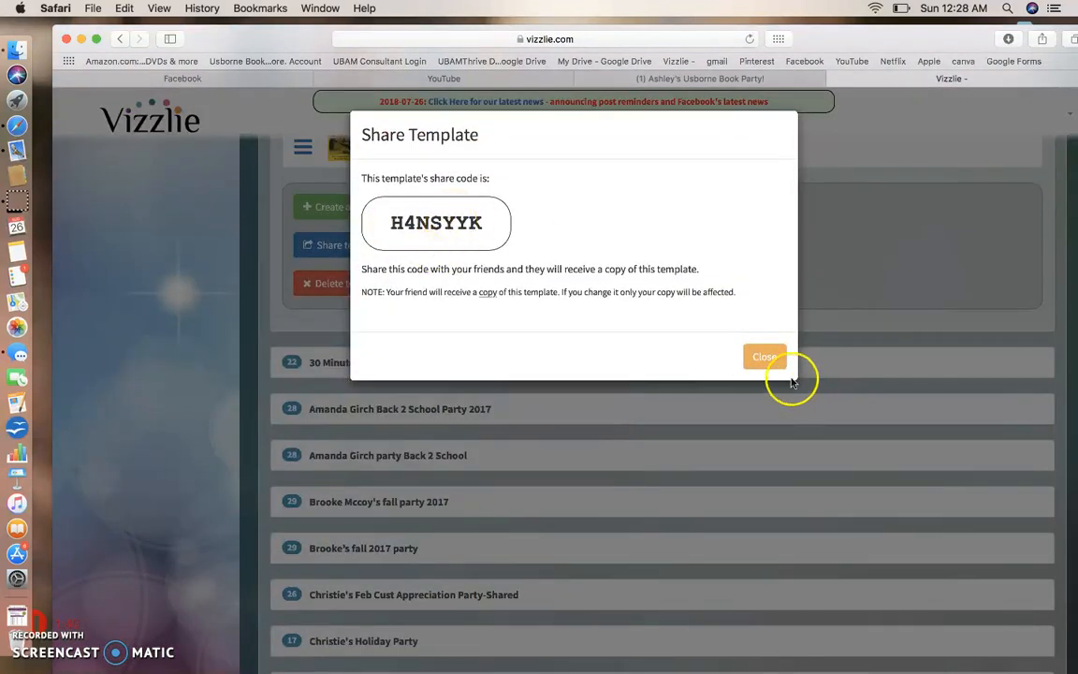
{"action": "left_click", "coordinate": [765, 357]}
Open the Image Gallery and look through its folders, images and folder management options.
{"action": "scroll", "coordinate": [631, 418], "scroll_direction": "up", "scroll_amount": 10}
{"action": "scroll", "coordinate": [389, 403], "scroll_direction": "up", "scroll_amount": 15}
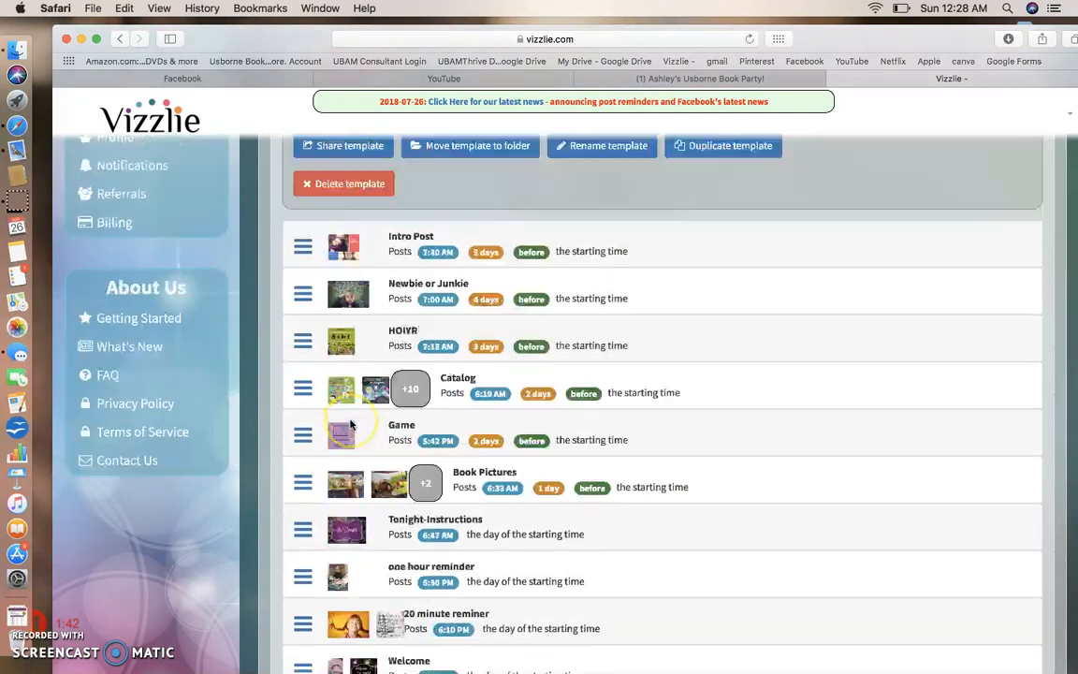
{"action": "left_click", "coordinate": [149, 316]}
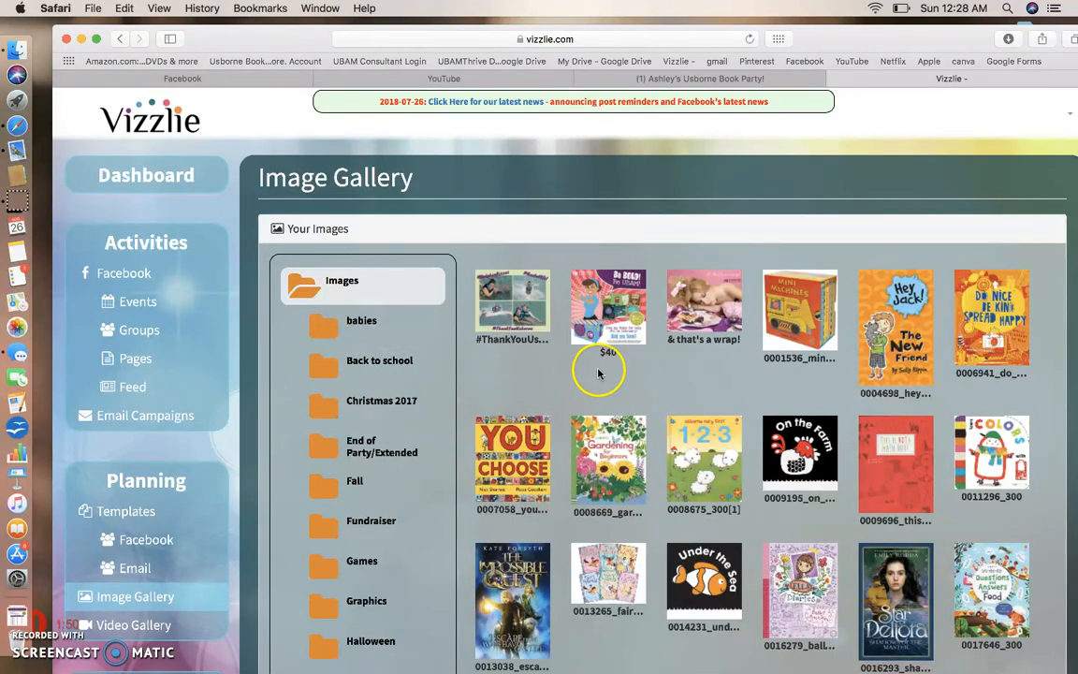
{"action": "scroll", "coordinate": [595, 375], "scroll_direction": "down", "scroll_amount": 3}
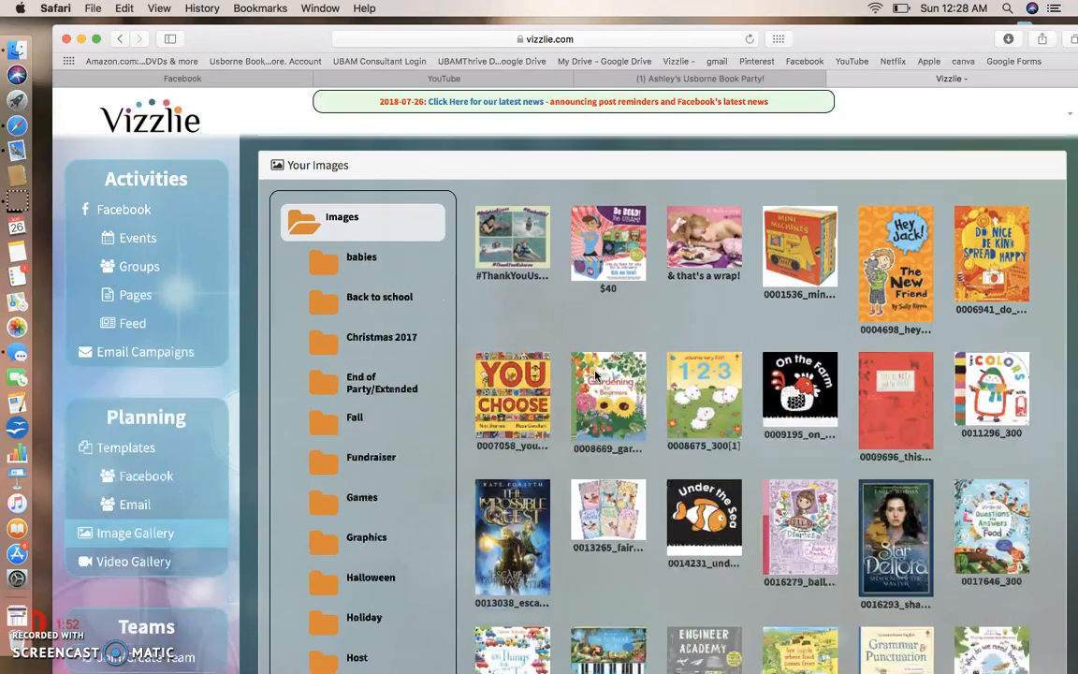
{"action": "scroll", "coordinate": [587, 365], "scroll_direction": "up", "scroll_amount": 1}
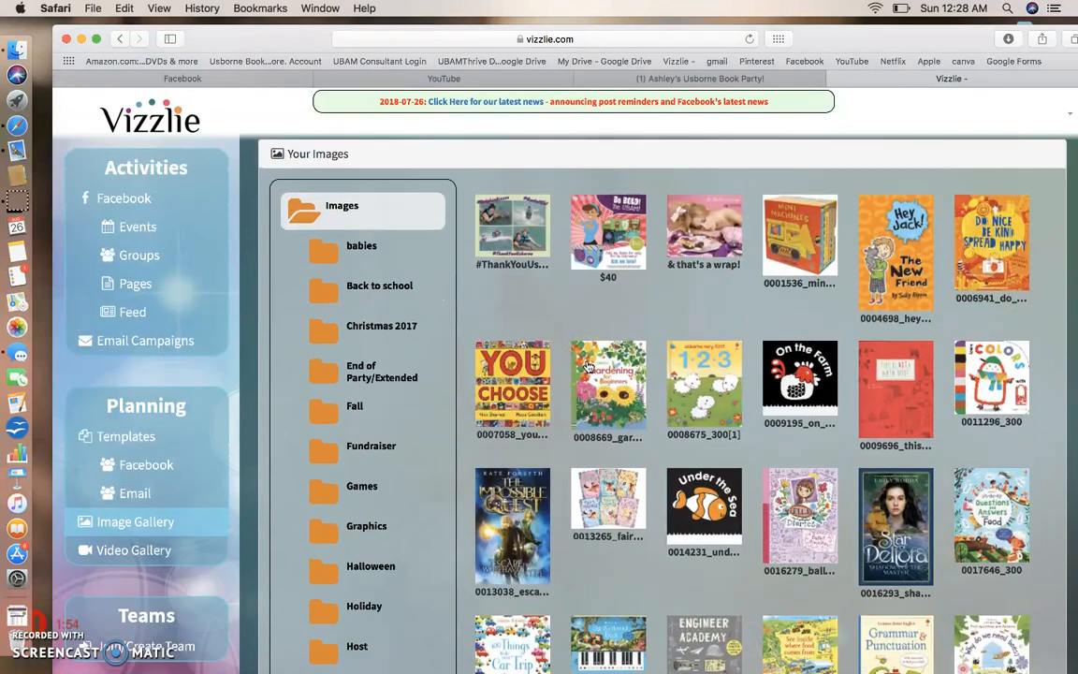
{"action": "scroll", "coordinate": [481, 323], "scroll_direction": "down", "scroll_amount": 10}
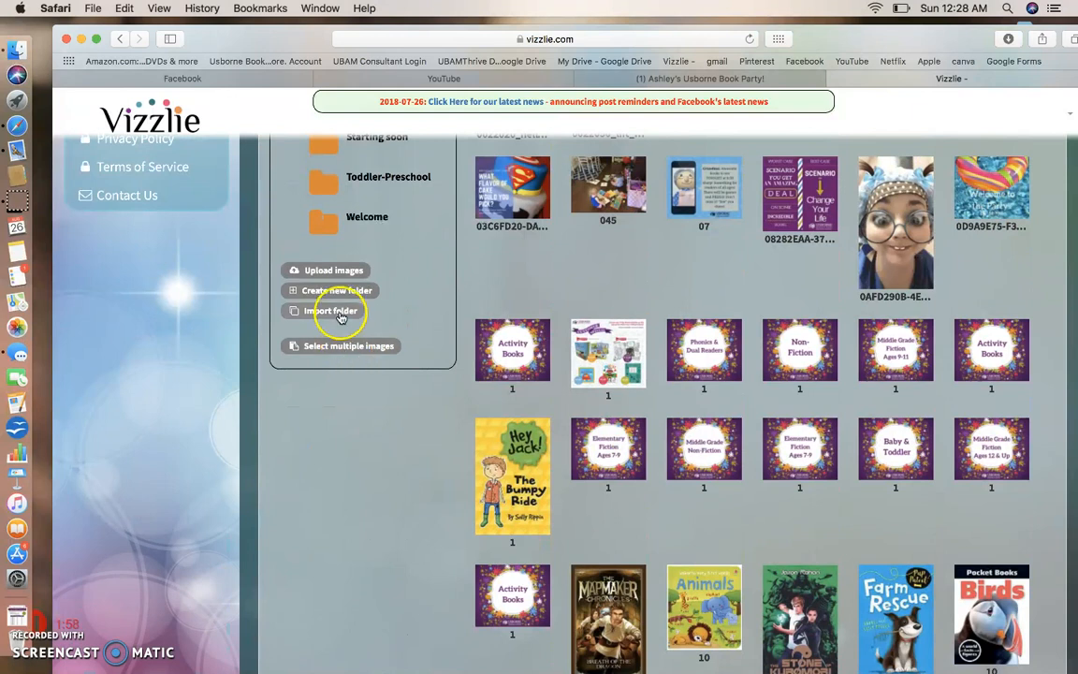
Try uploading the "8 is GREAT" image from the Desktop, reviewing the available destination folders before cancelling.
{"action": "left_click", "coordinate": [349, 270]}
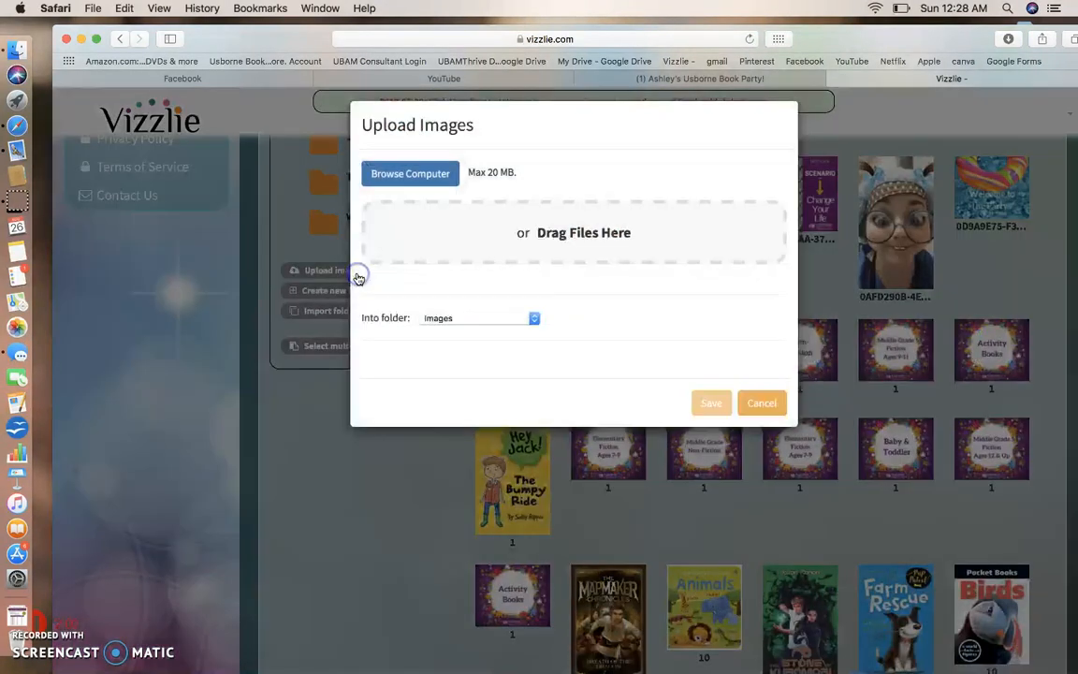
{"action": "left_click", "coordinate": [417, 183]}
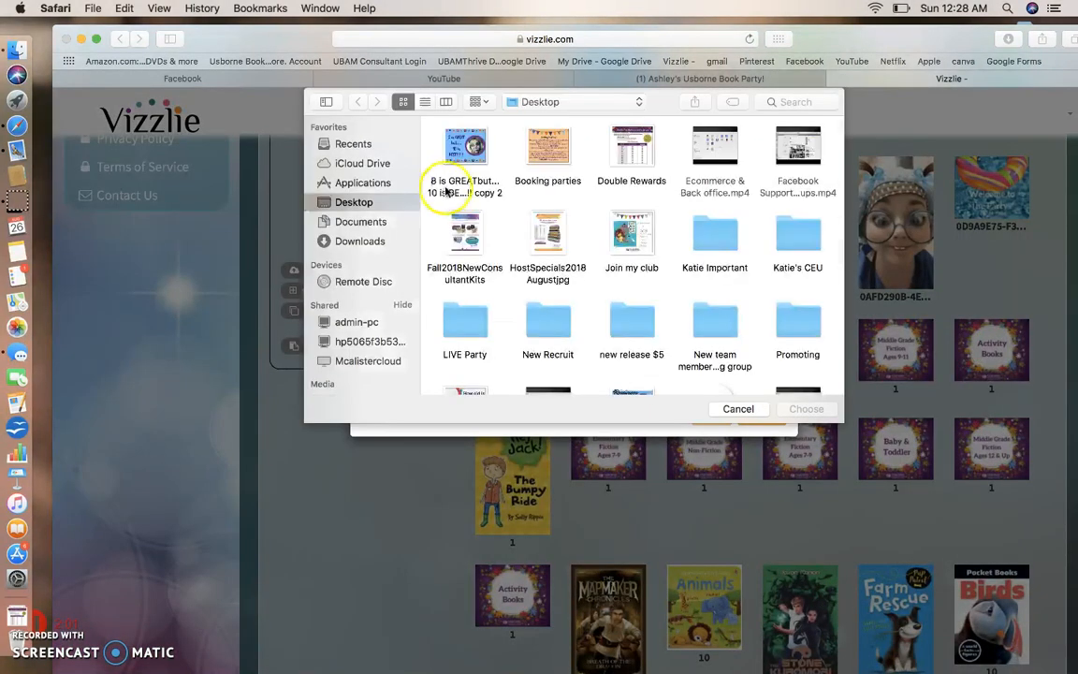
{"action": "left_click", "coordinate": [465, 169]}
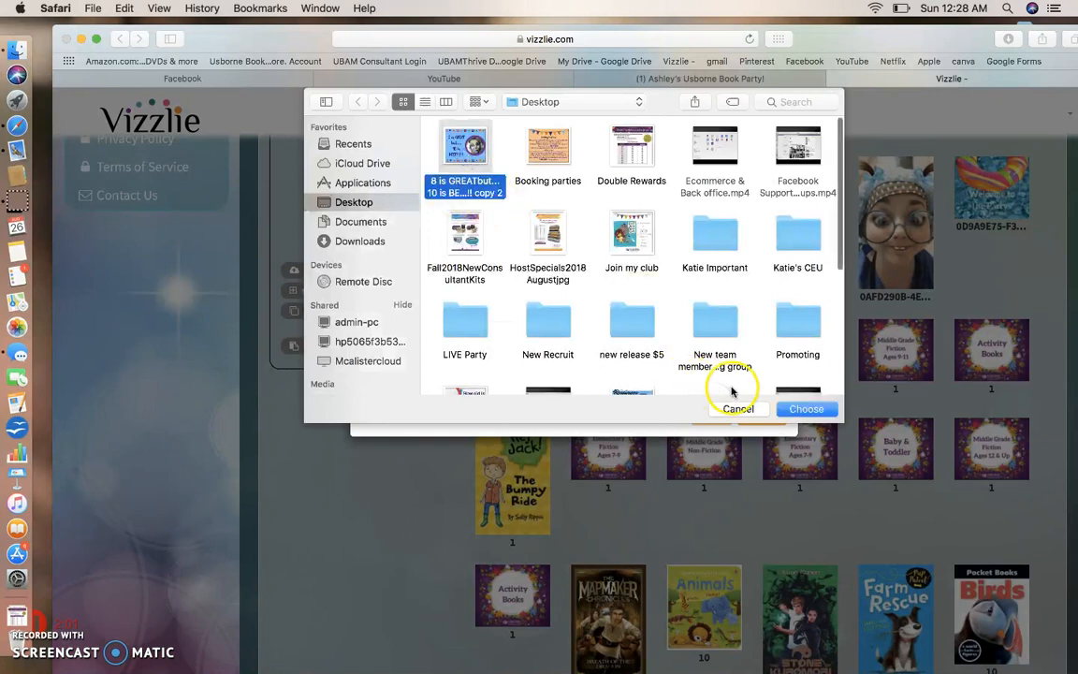
{"action": "left_click", "coordinate": [781, 409]}
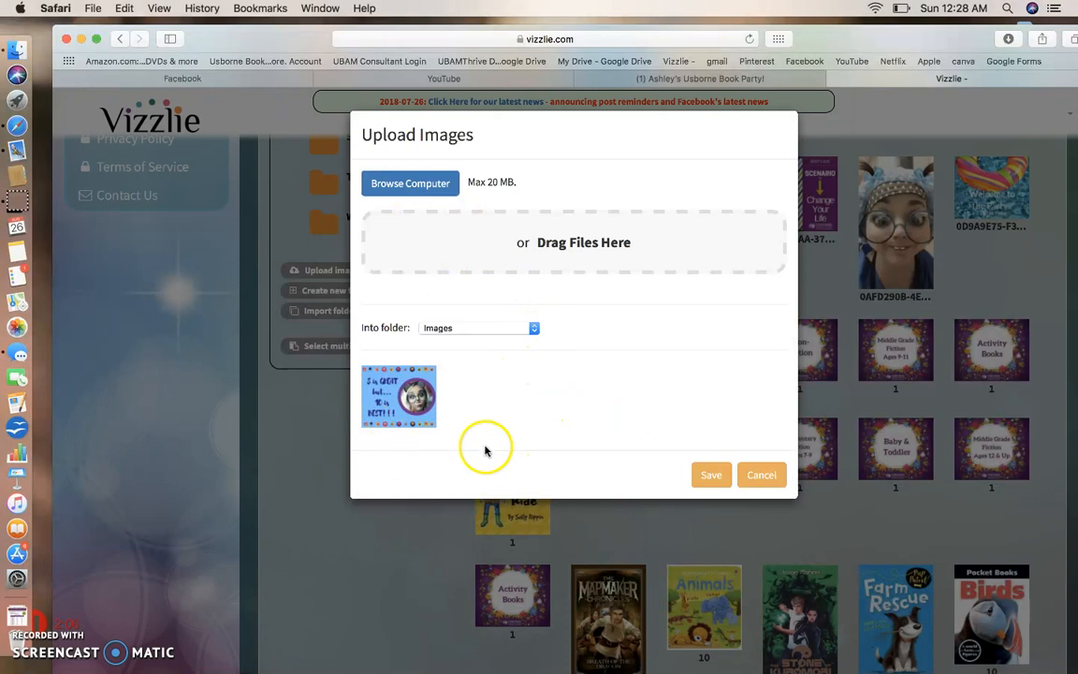
{"action": "left_click", "coordinate": [481, 329]}
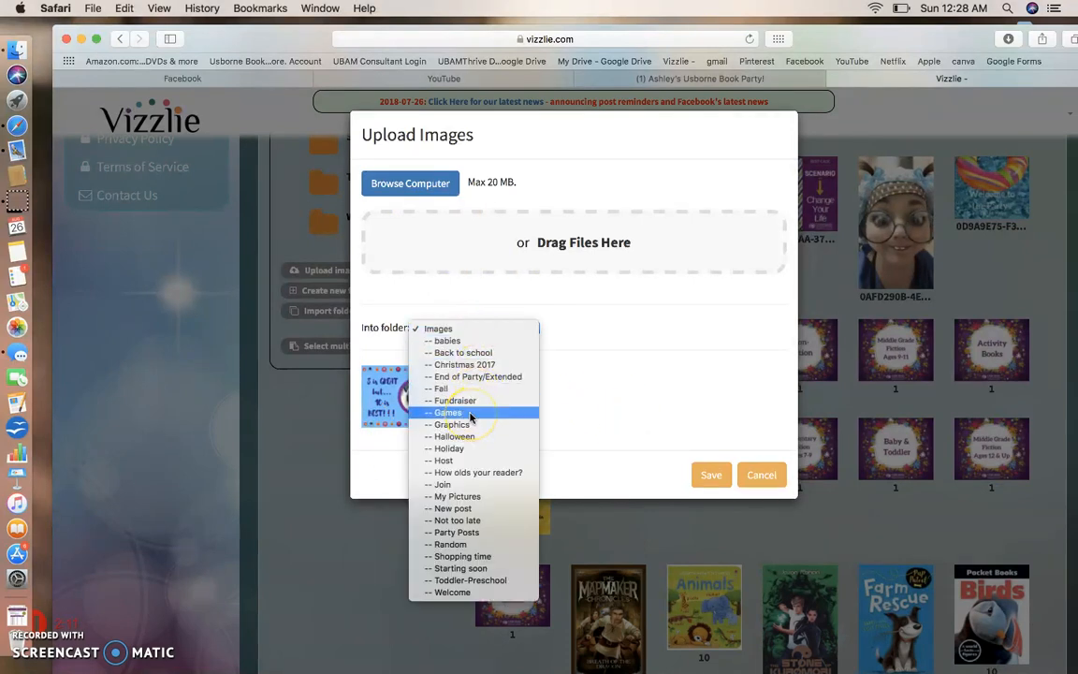
{"action": "left_click", "coordinate": [684, 441]}
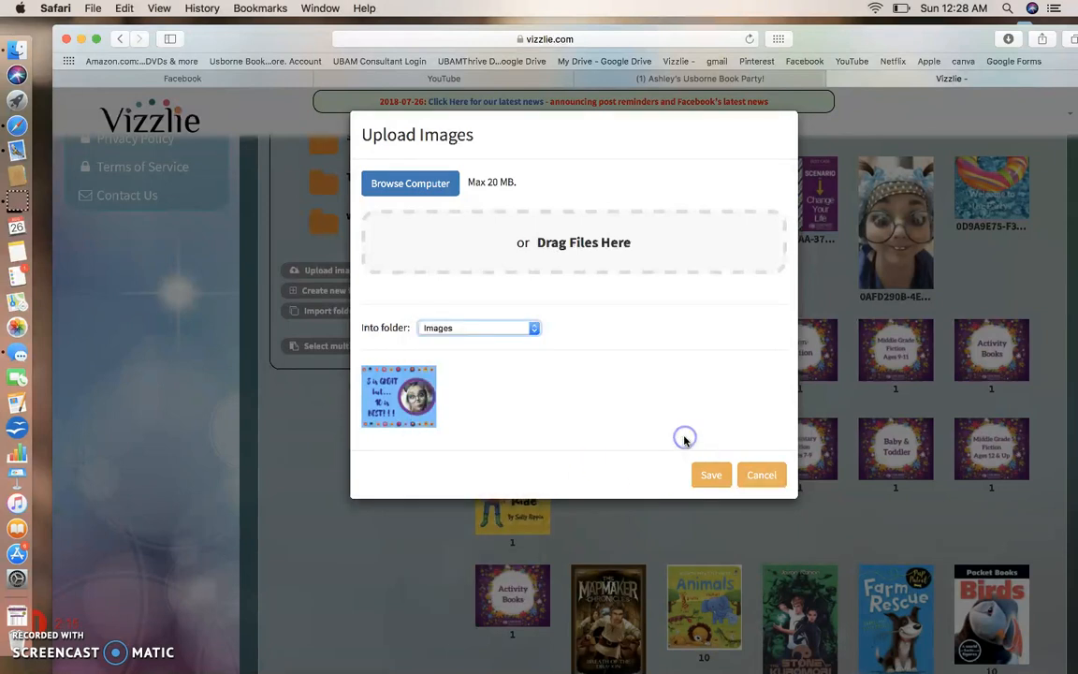
{"action": "left_click", "coordinate": [756, 475]}
Open the Video Gallery and view the form for linking a YouTube or Vimeo video, closing it without saving.
{"action": "scroll", "coordinate": [438, 482], "scroll_direction": "up", "scroll_amount": 10}
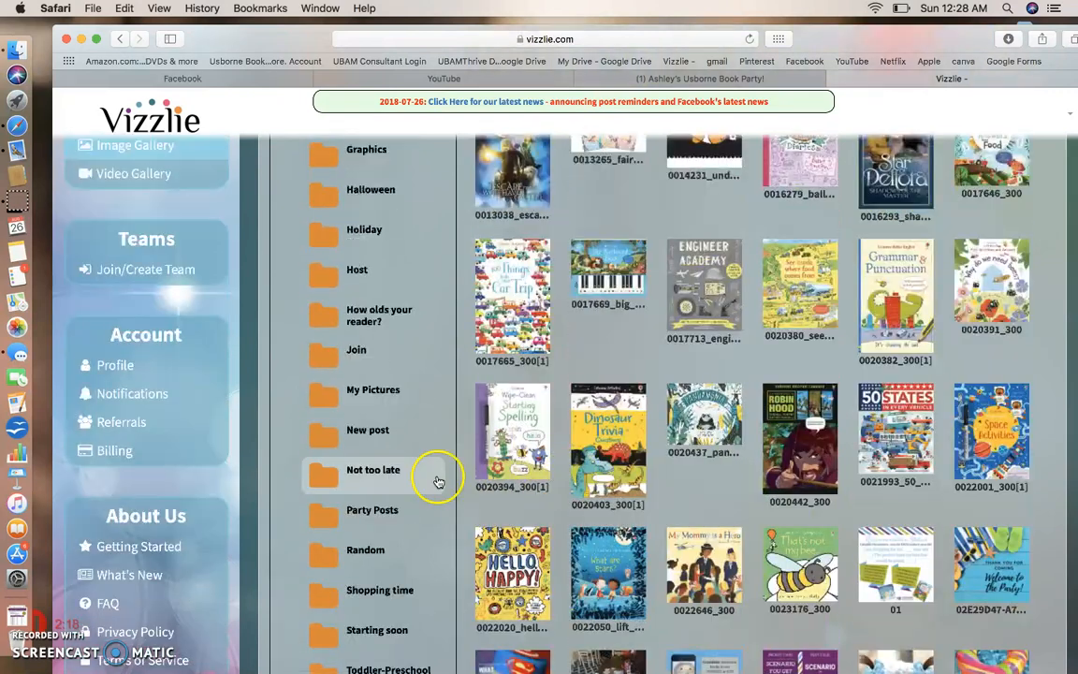
{"action": "scroll", "coordinate": [272, 409], "scroll_direction": "up", "scroll_amount": 3}
{"action": "left_click", "coordinate": [178, 280]}
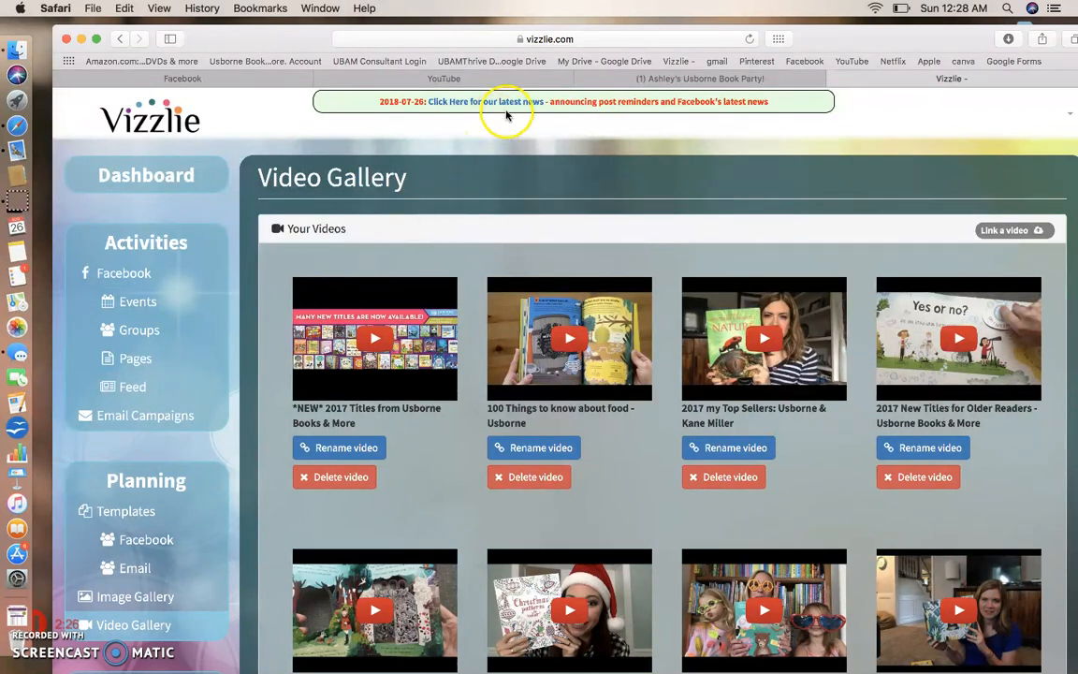
{"action": "left_click", "coordinate": [994, 234]}
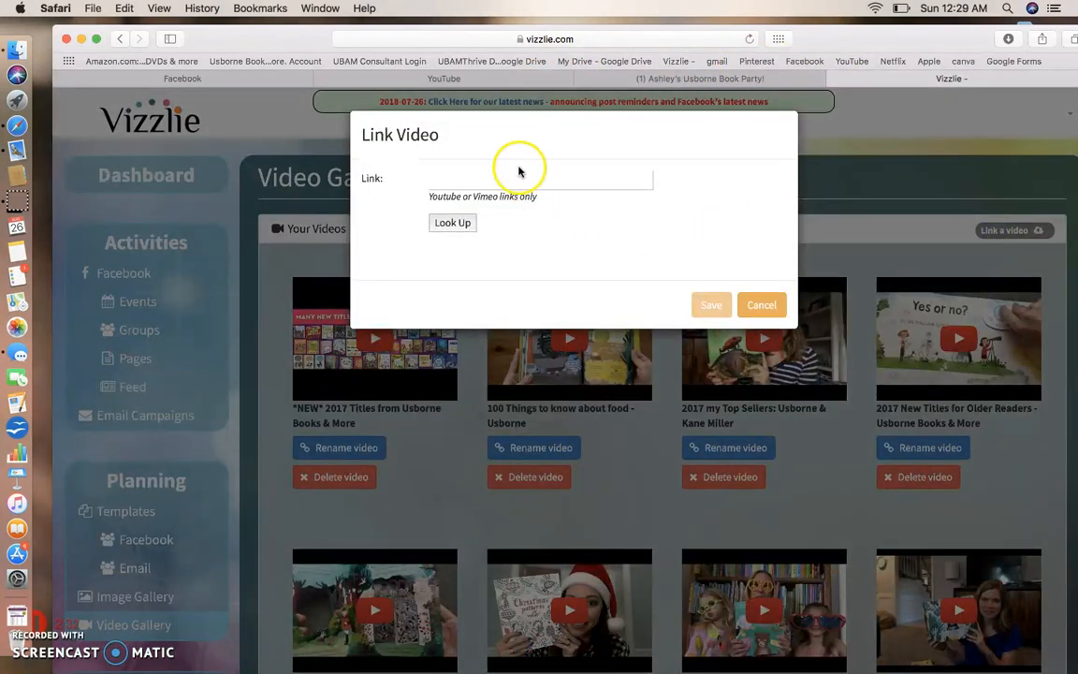
{"action": "left_click", "coordinate": [510, 178]}
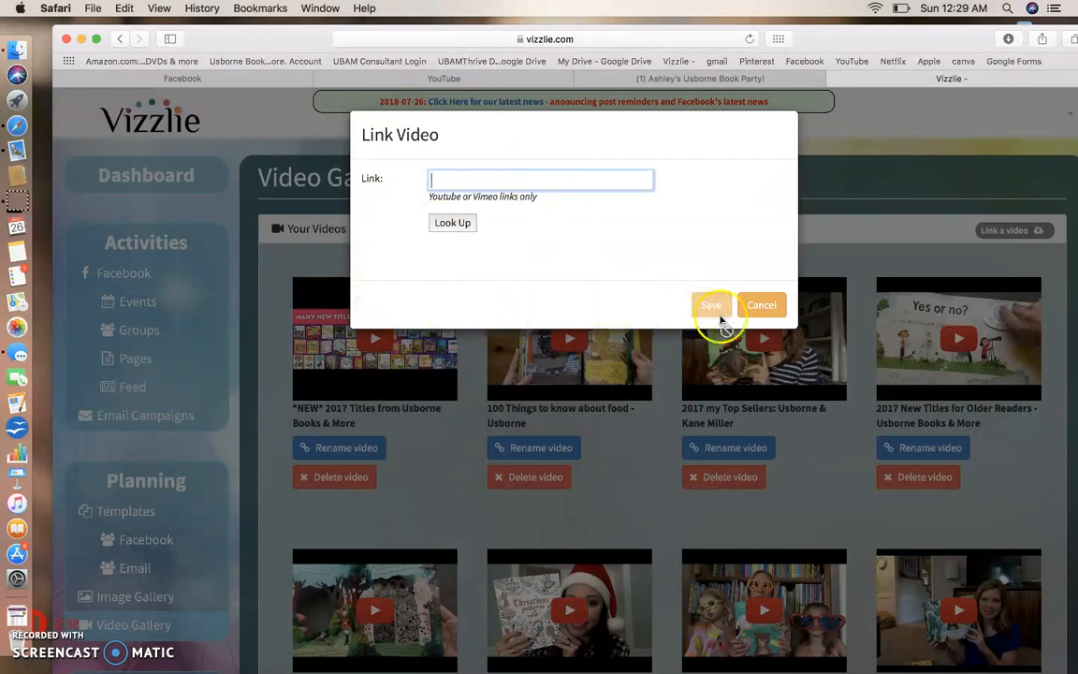
{"action": "left_click", "coordinate": [761, 306]}
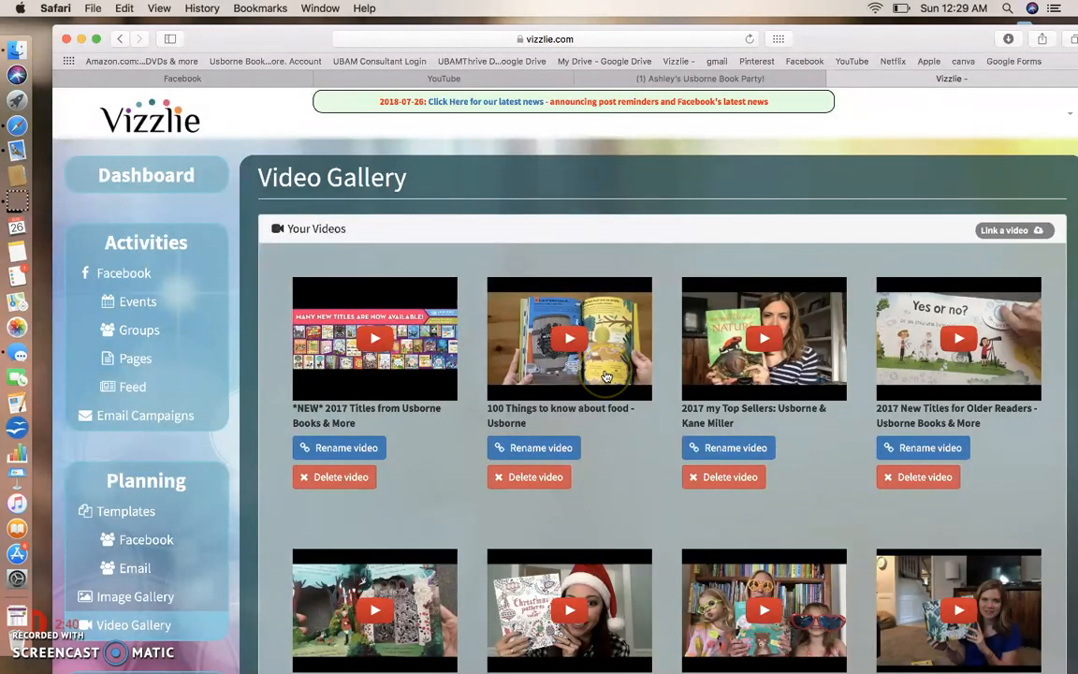
Look through the saved videos in the Video Gallery.
{"action": "scroll", "coordinate": [606, 375], "scroll_direction": "down", "scroll_amount": 3}
{"action": "scroll", "coordinate": [607, 375], "scroll_direction": "up", "scroll_amount": 2}
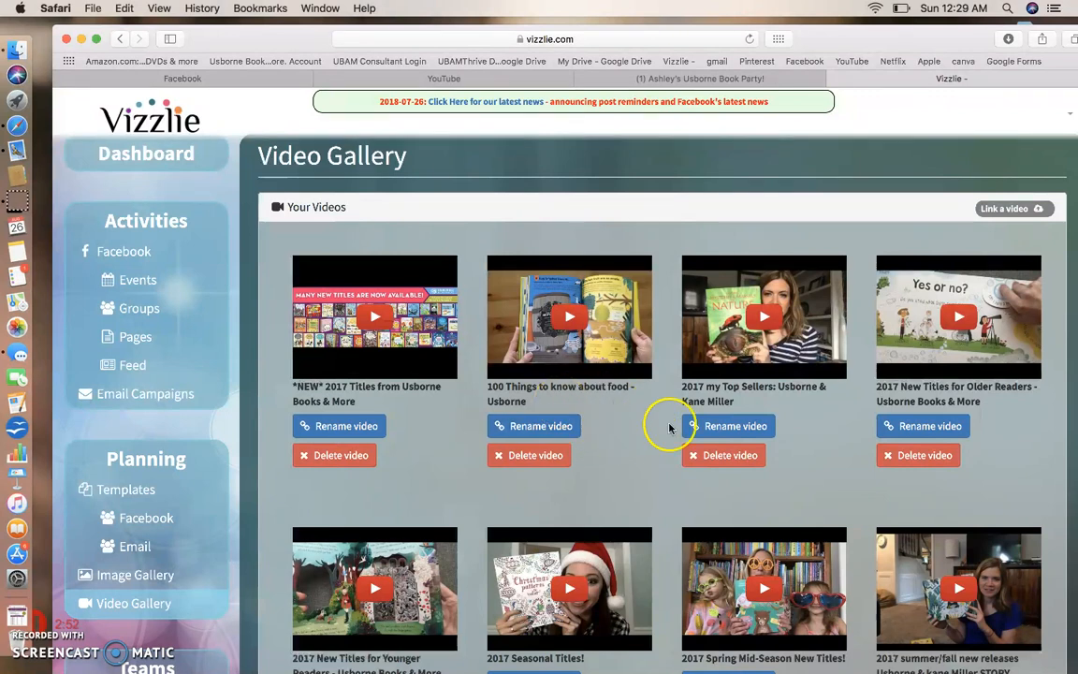
{"action": "scroll", "coordinate": [524, 486], "scroll_direction": "down", "scroll_amount": 2}
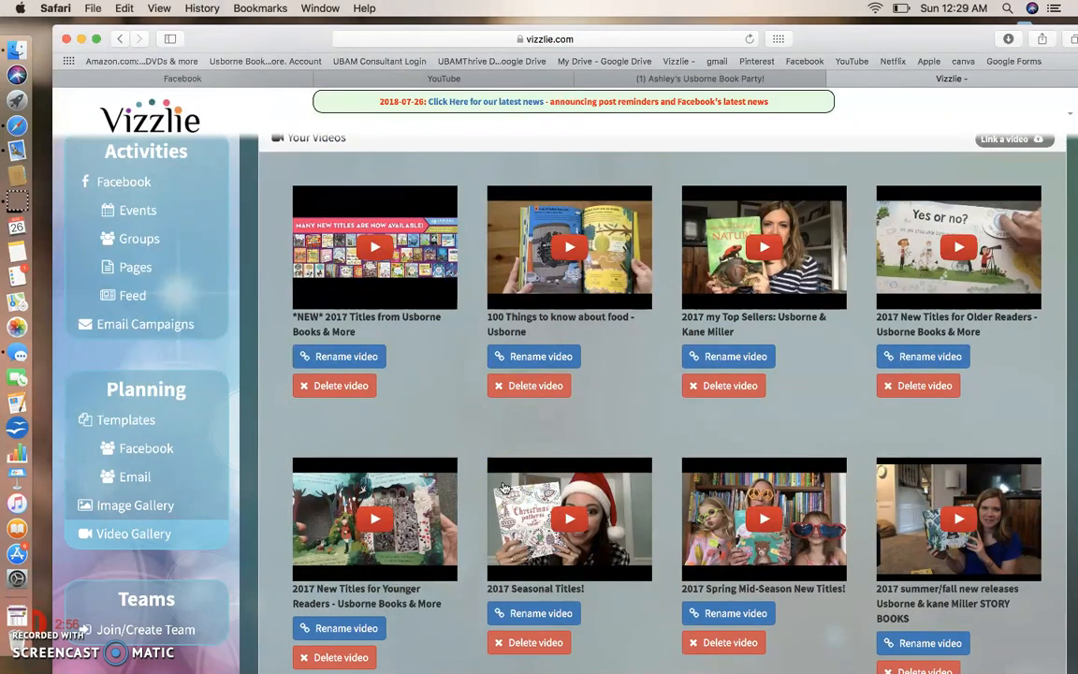
Look over the Teams, Account and About Us sections of the site's navigation menu.
{"action": "scroll", "coordinate": [312, 414], "scroll_direction": "down", "scroll_amount": 4}
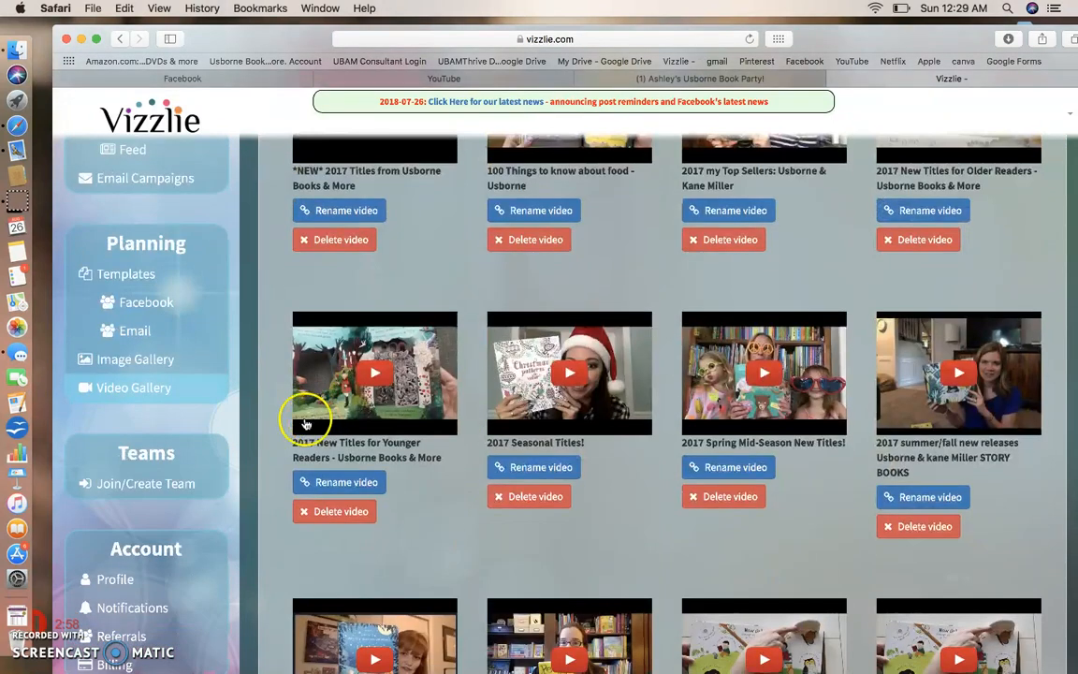
{"action": "scroll", "coordinate": [199, 407], "scroll_direction": "down", "scroll_amount": 4}
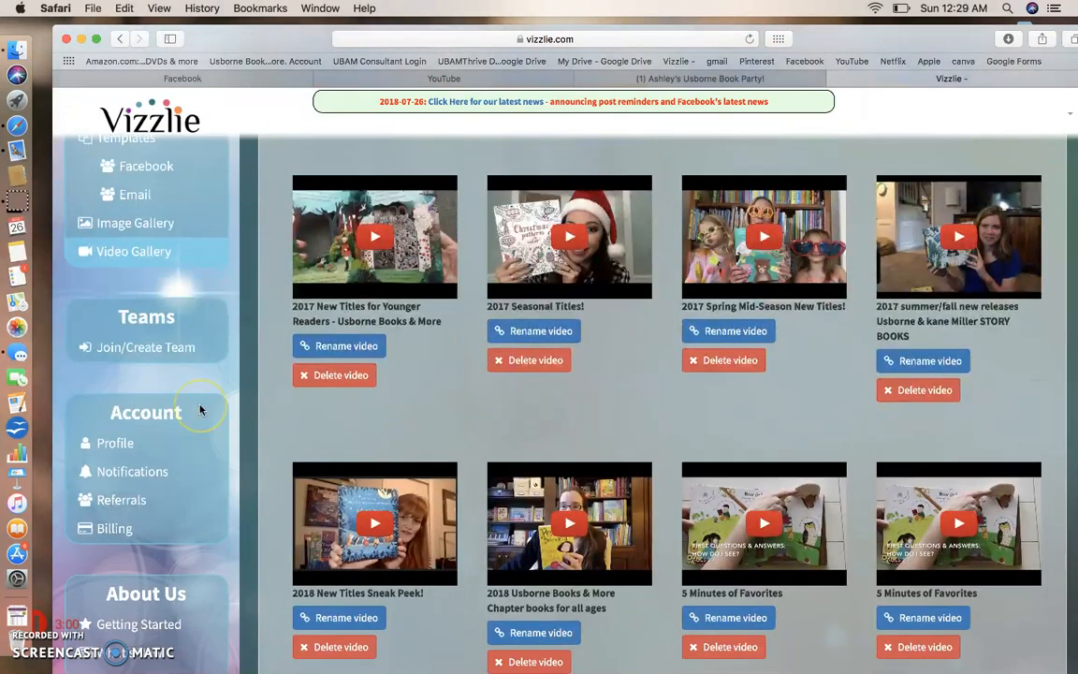
{"action": "scroll", "coordinate": [201, 409], "scroll_direction": "down", "scroll_amount": 2}
{"action": "left_click", "coordinate": [192, 266]}
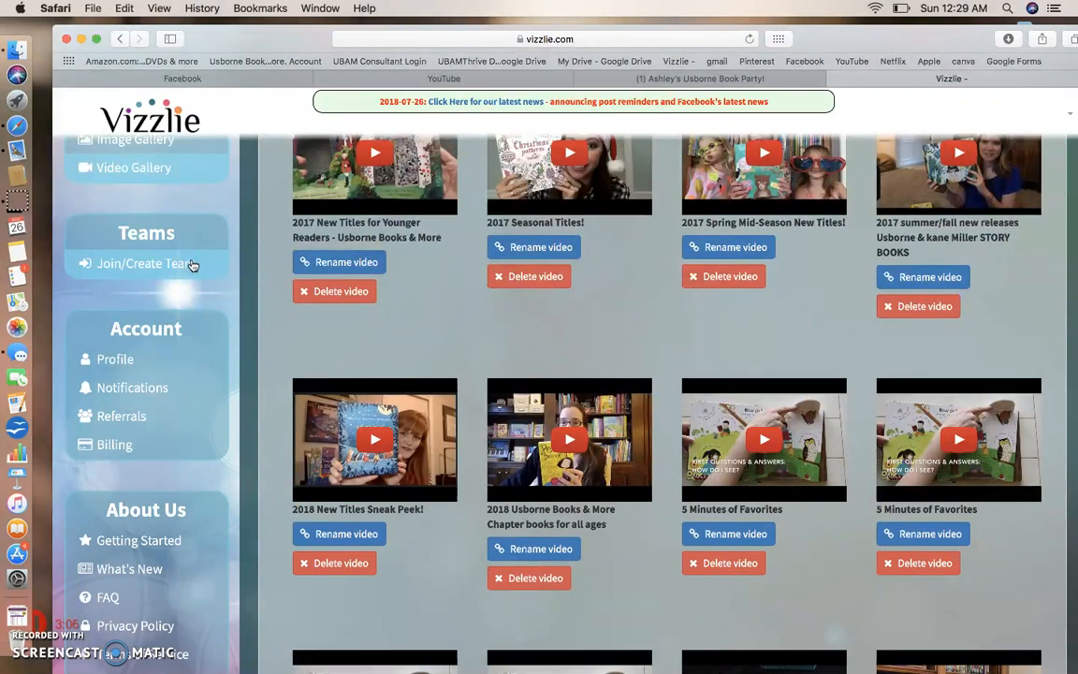
{"action": "left_click", "coordinate": [191, 266]}
{"action": "scroll", "coordinate": [187, 266], "scroll_direction": "down", "scroll_amount": 1}
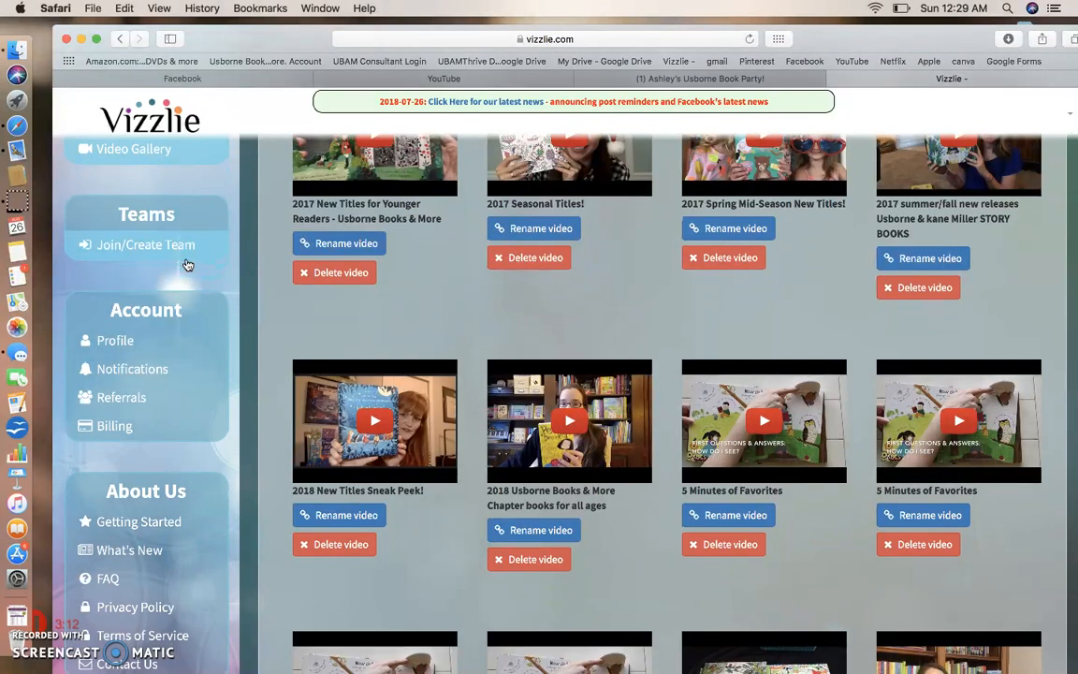
{"action": "scroll", "coordinate": [164, 281], "scroll_direction": "down", "scroll_amount": 5}
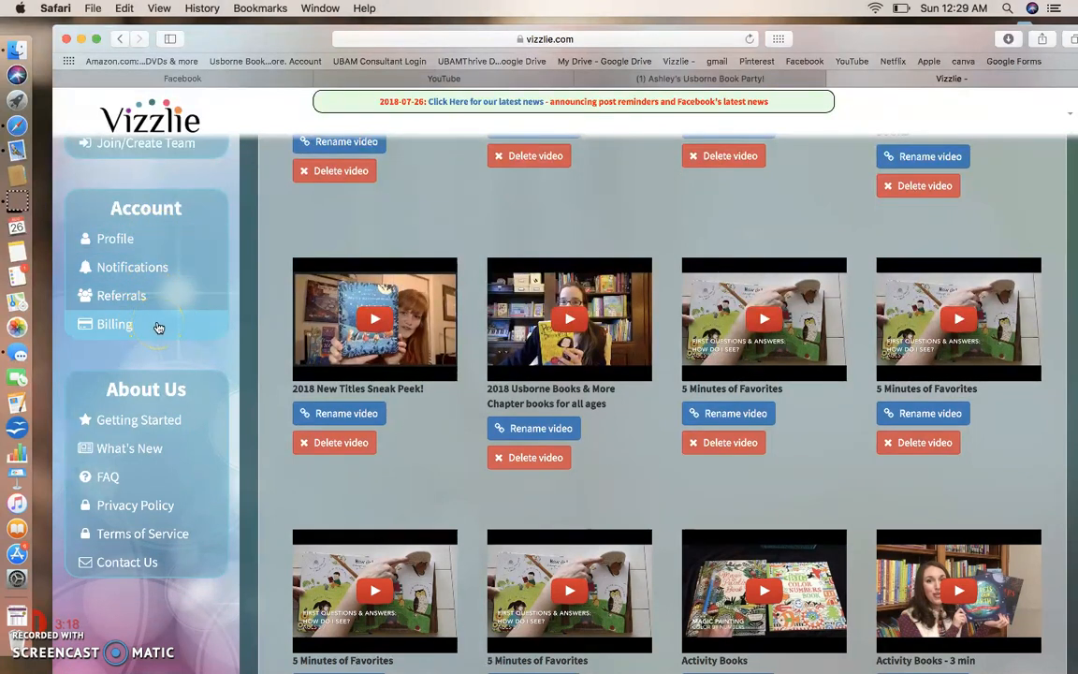
{"action": "scroll", "coordinate": [159, 328], "scroll_direction": "down", "scroll_amount": 3}
{"action": "scroll", "coordinate": [159, 328], "scroll_direction": "up", "scroll_amount": 15}
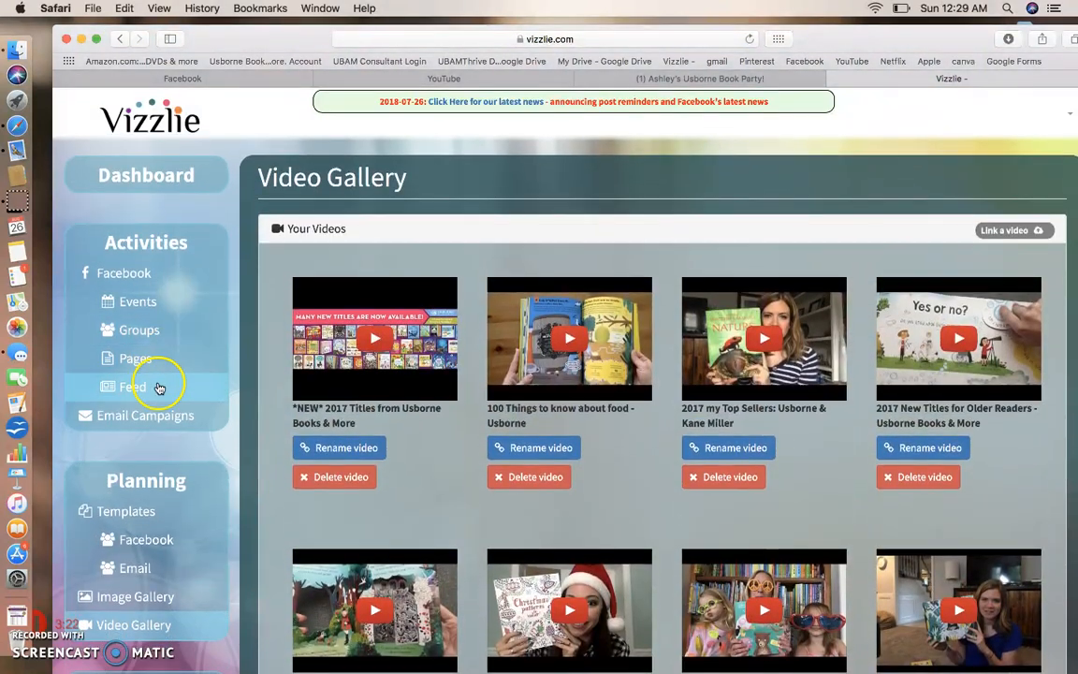
Open the Facebook Groups page and look over a tracked group's details, returning to the group list.
{"action": "left_click", "coordinate": [163, 331]}
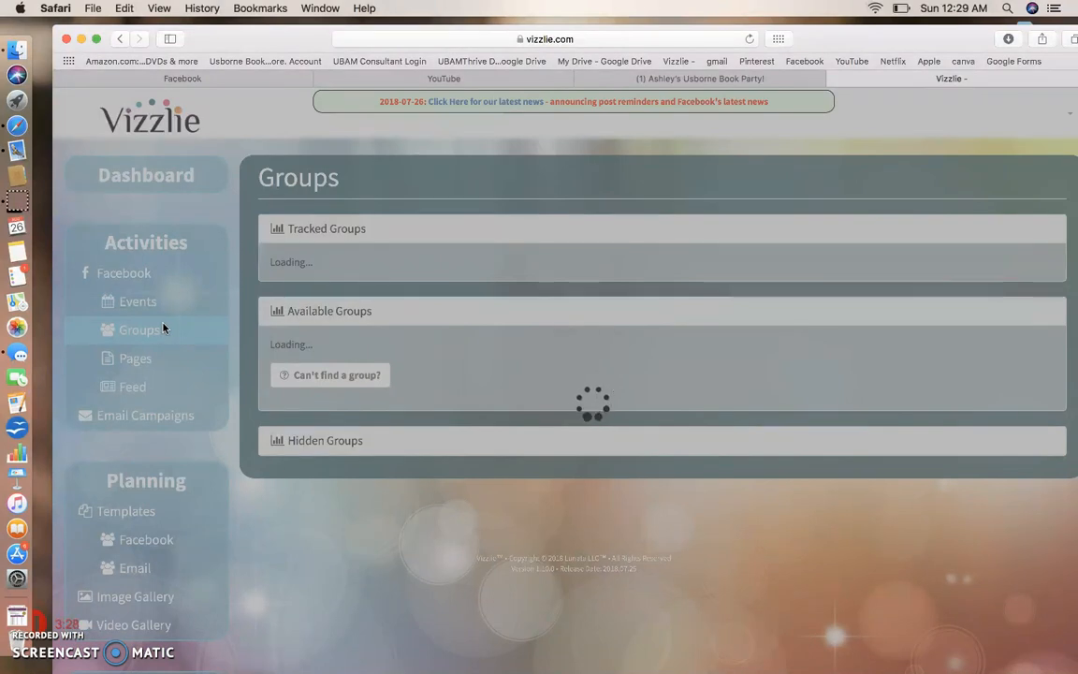
{"action": "left_click", "coordinate": [139, 516]}
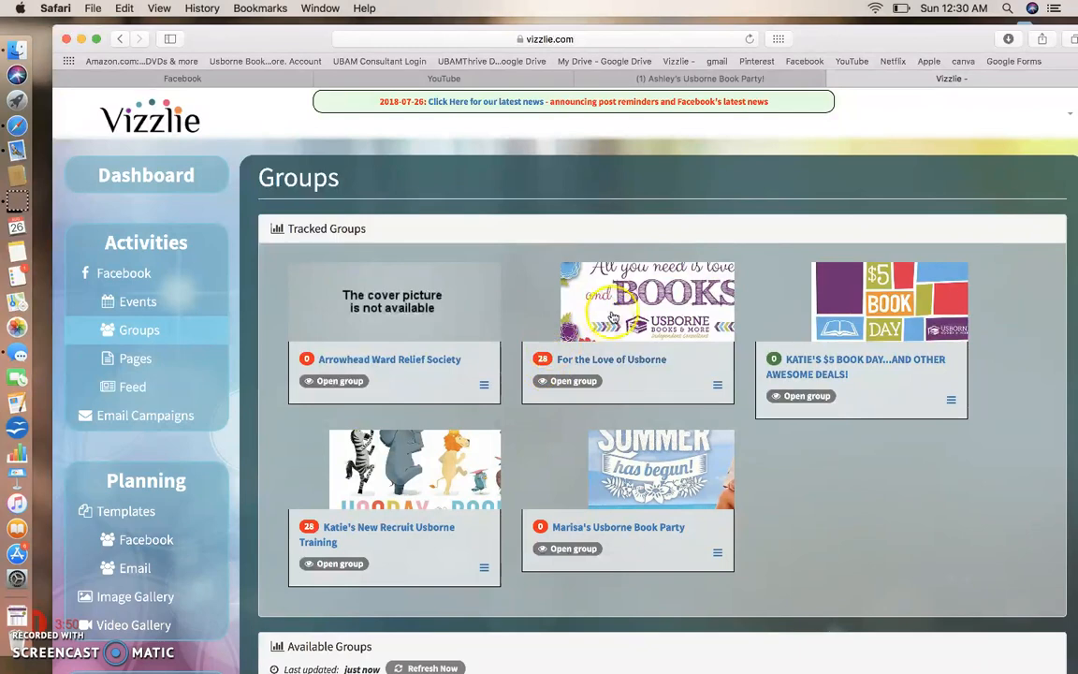
{"action": "left_click", "coordinate": [547, 281]}
{"action": "scroll", "coordinate": [617, 317], "scroll_direction": "down", "scroll_amount": 10}
{"action": "scroll", "coordinate": [617, 316], "scroll_direction": "up", "scroll_amount": 5}
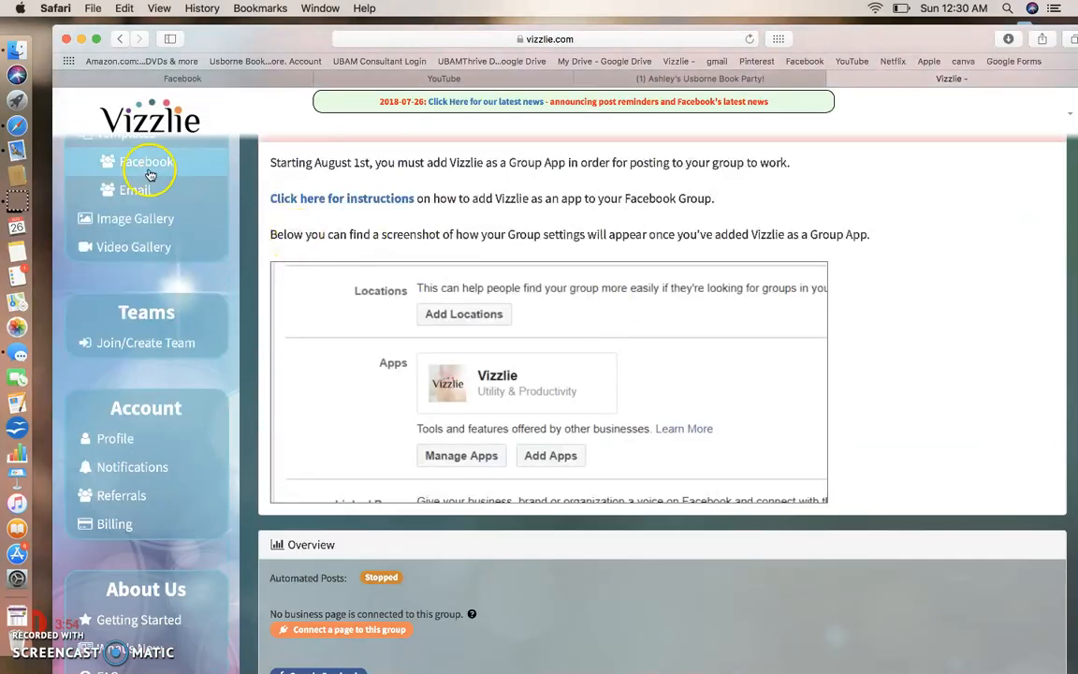
{"action": "scroll", "coordinate": [149, 172], "scroll_direction": "up", "scroll_amount": 2}
{"action": "scroll", "coordinate": [173, 166], "scroll_direction": "up", "scroll_amount": 2}
{"action": "left_click", "coordinate": [146, 240]}
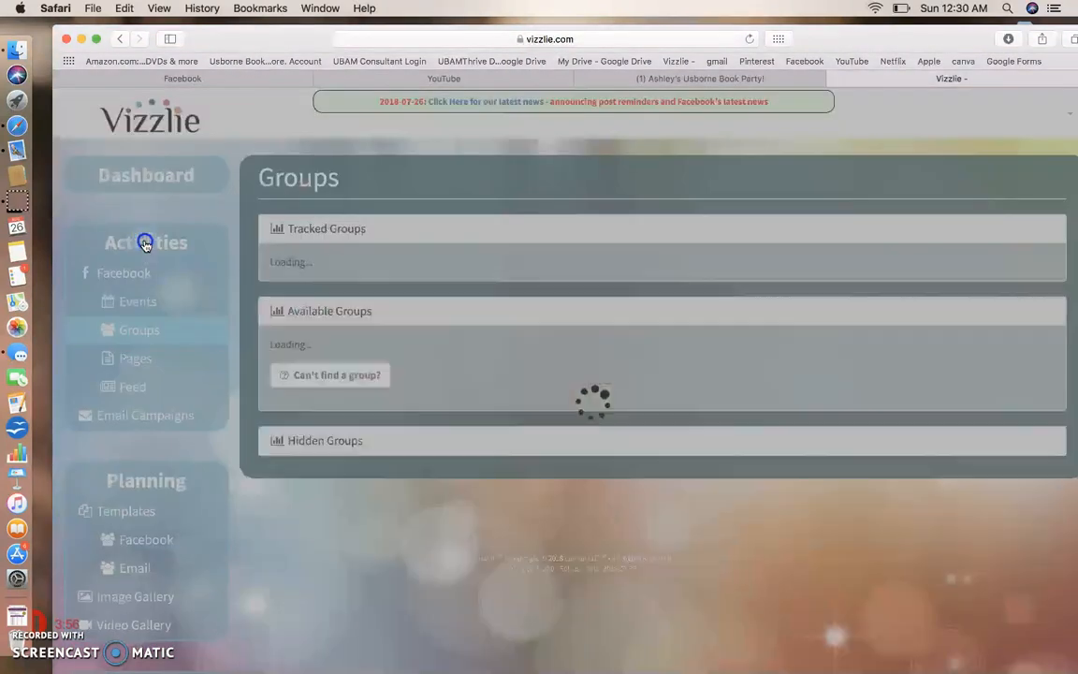
Track the available group Raydiant Readers.
{"action": "scroll", "coordinate": [404, 260], "scroll_direction": "down", "scroll_amount": 5}
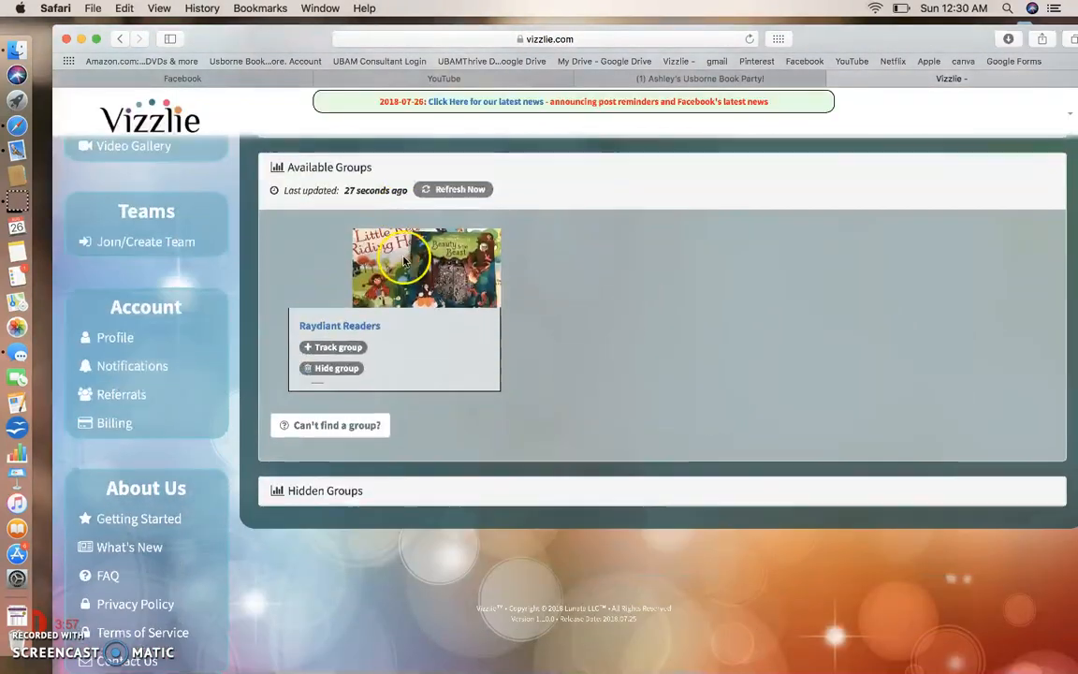
{"action": "left_click", "coordinate": [342, 351]}
{"action": "left_click", "coordinate": [729, 222]}
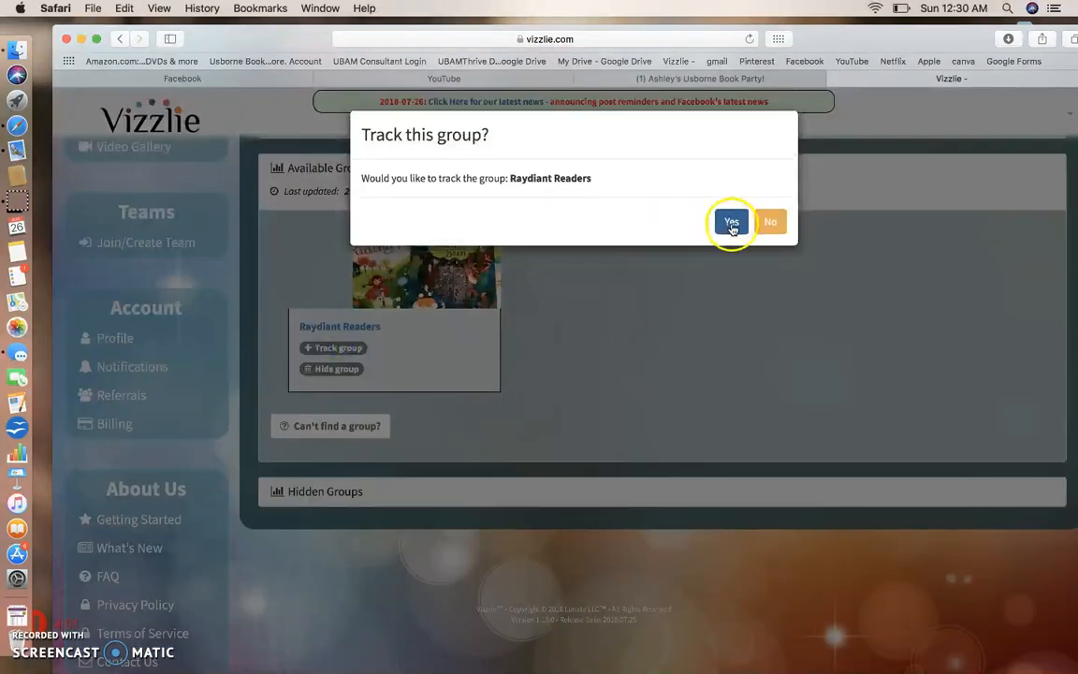
{"action": "scroll", "coordinate": [599, 336], "scroll_direction": "up", "scroll_amount": 5}
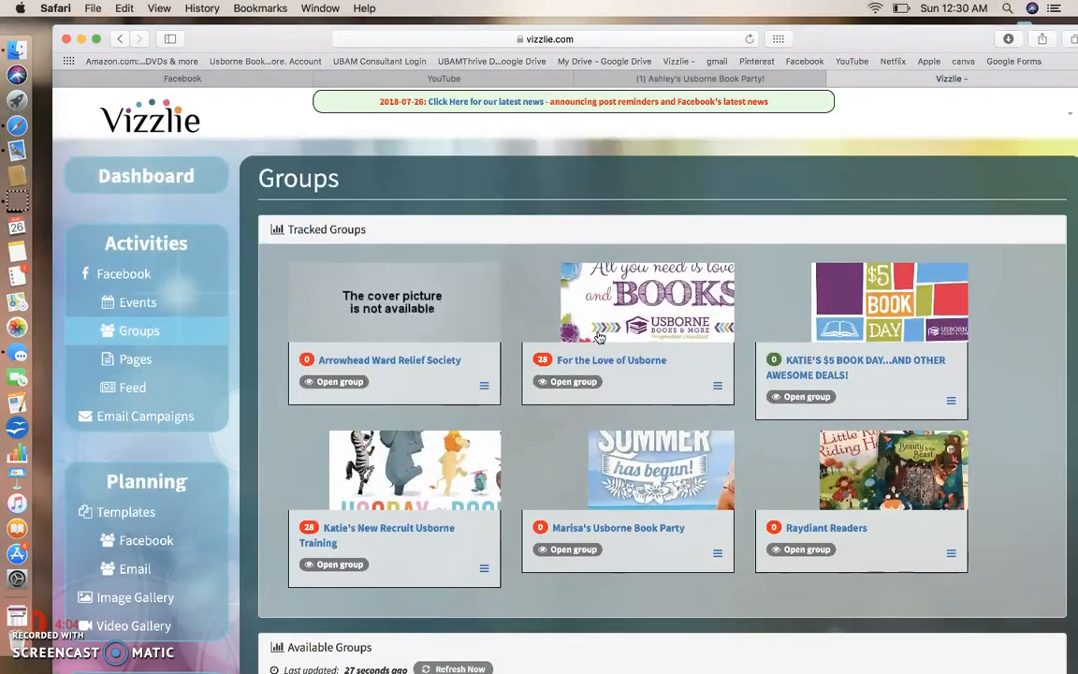
Open the Raydiant Readers group and load the new Jan 2018 template into its scheduled posts.
{"action": "left_click", "coordinate": [815, 464]}
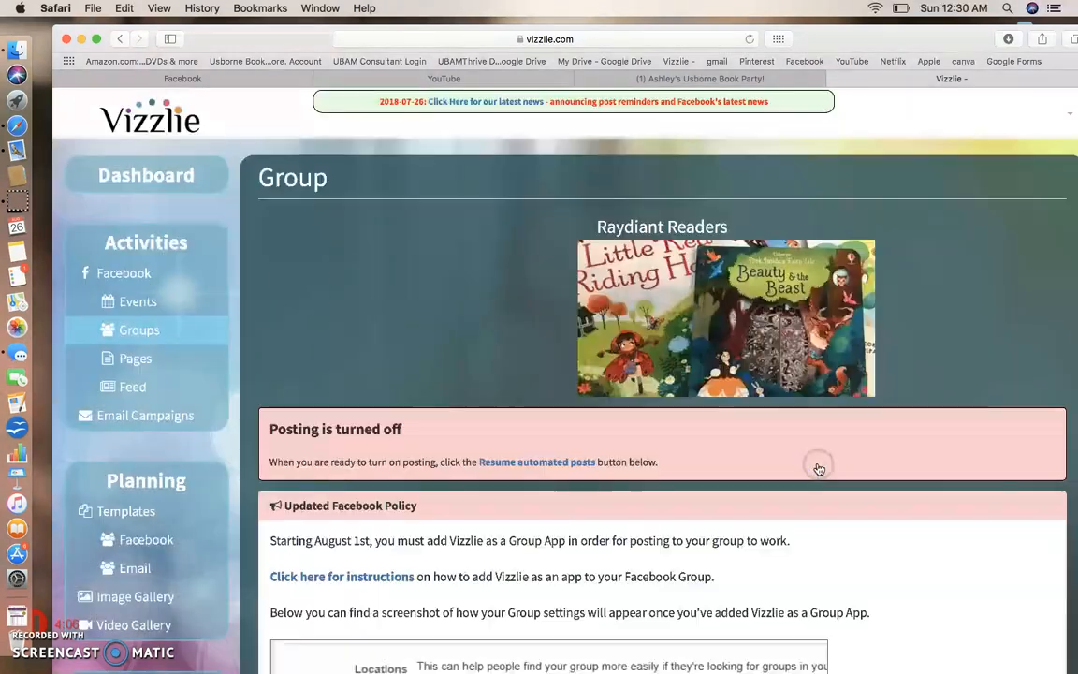
{"action": "scroll", "coordinate": [813, 468], "scroll_direction": "down", "scroll_amount": 2}
{"action": "scroll", "coordinate": [812, 468], "scroll_direction": "down", "scroll_amount": 10}
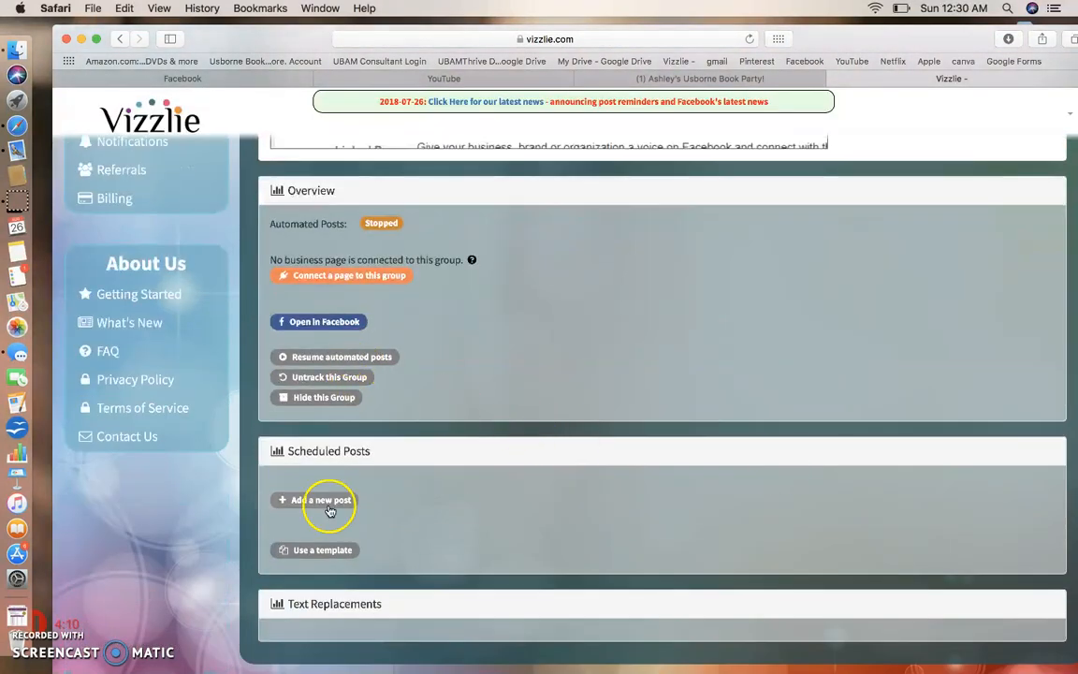
{"action": "left_click", "coordinate": [319, 551]}
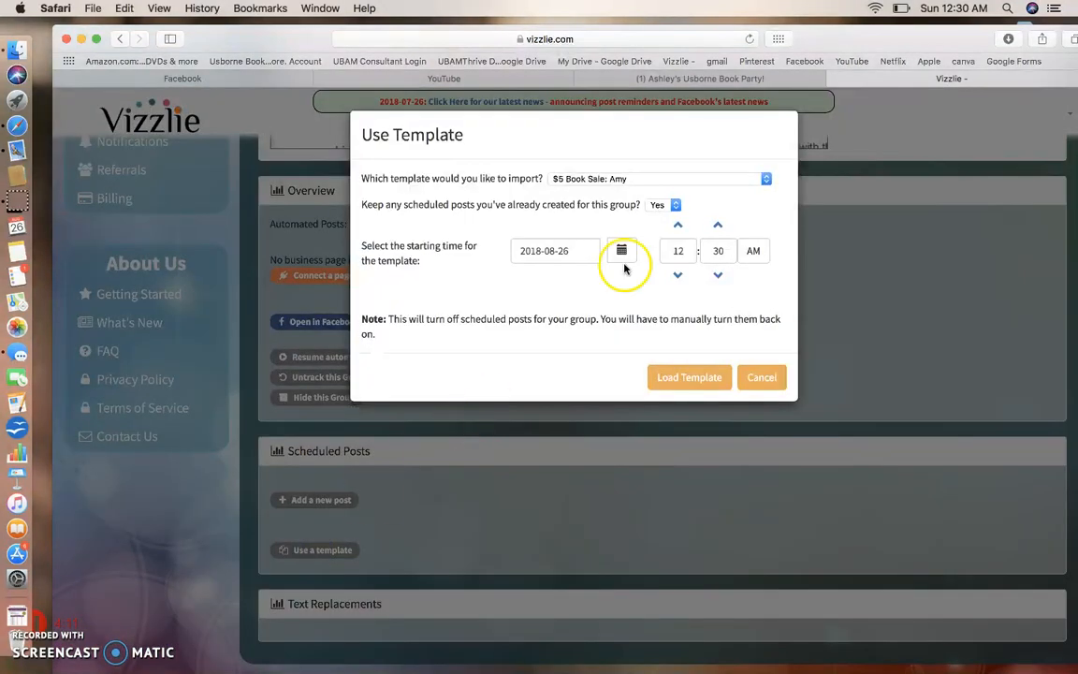
{"action": "left_click", "coordinate": [632, 183]}
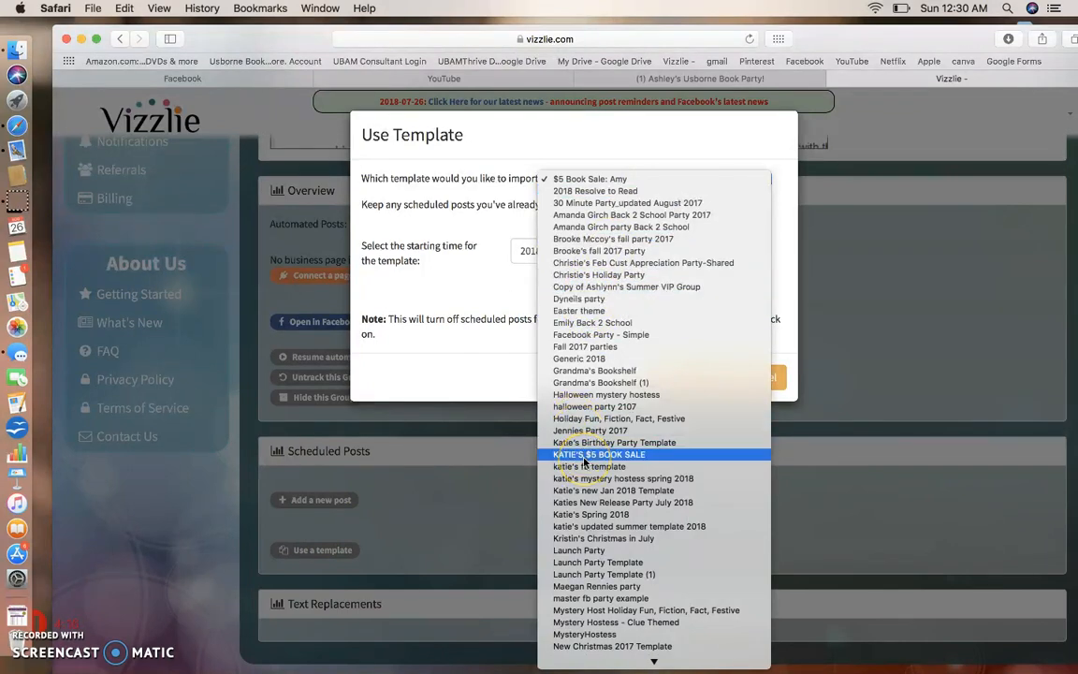
{"action": "left_click", "coordinate": [587, 489]}
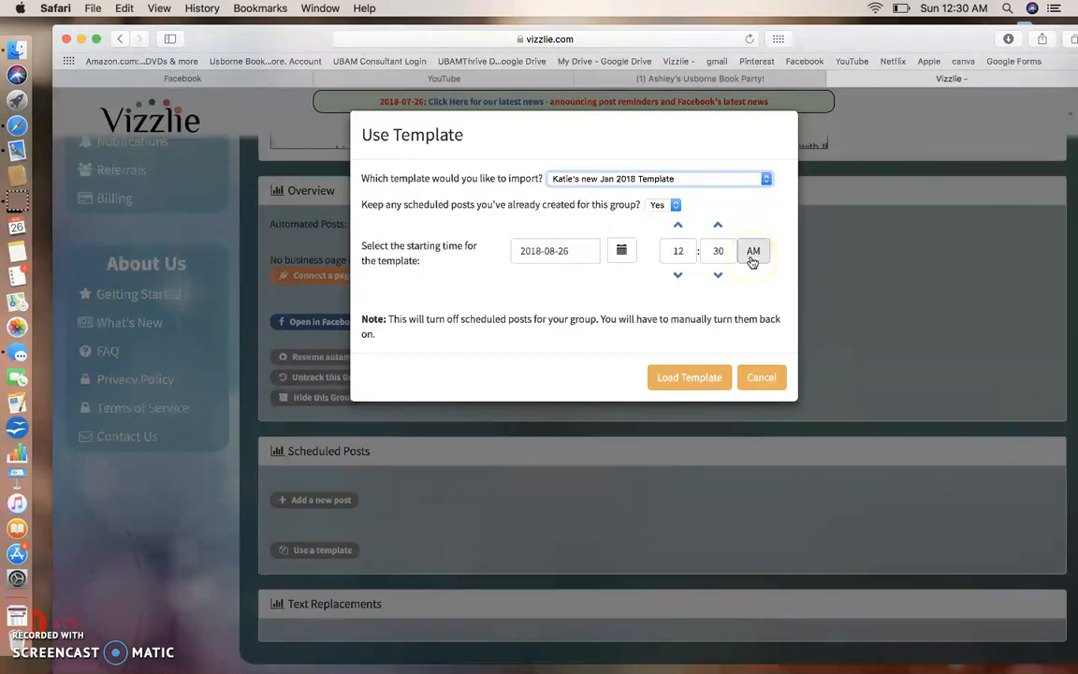
{"action": "left_click", "coordinate": [683, 377]}
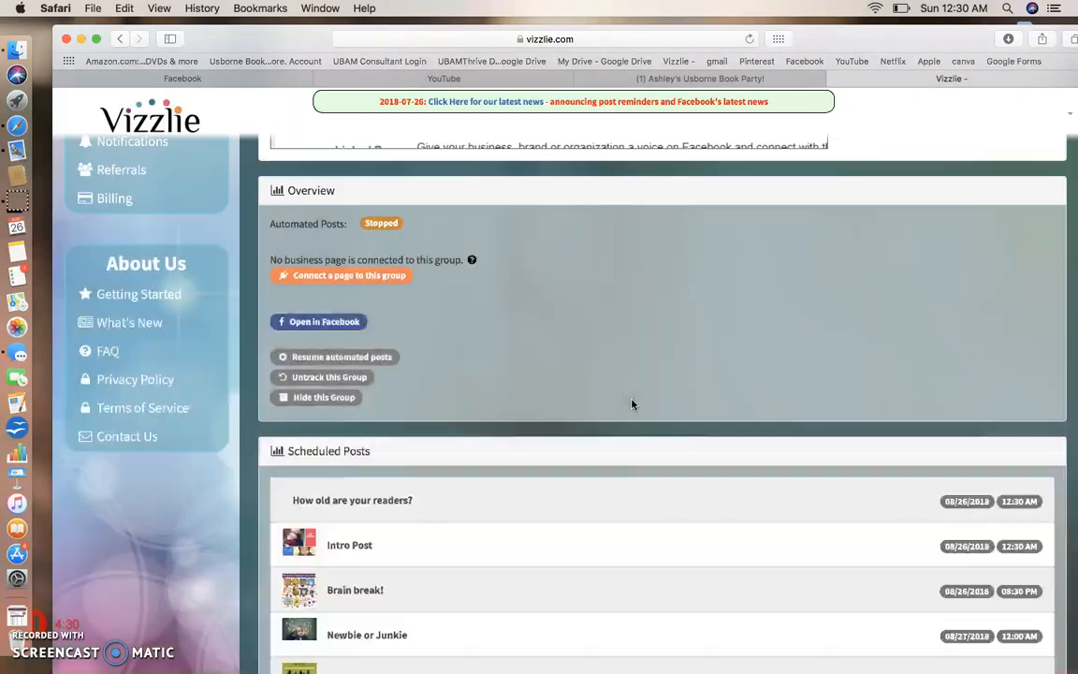
Review the group's scheduled posts and text replacements, and preview the "How old are your readers?" post.
{"action": "scroll", "coordinate": [633, 404], "scroll_direction": "down", "scroll_amount": 10}
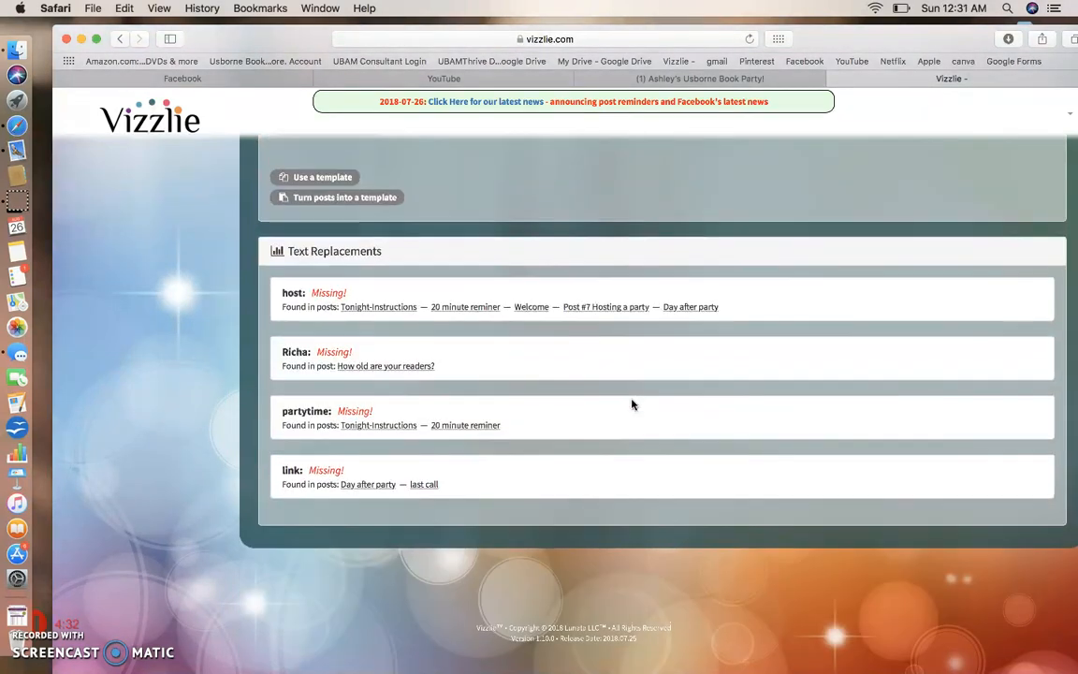
{"action": "scroll", "coordinate": [633, 405], "scroll_direction": "up", "scroll_amount": 10}
{"action": "scroll", "coordinate": [632, 405], "scroll_direction": "up", "scroll_amount": 5}
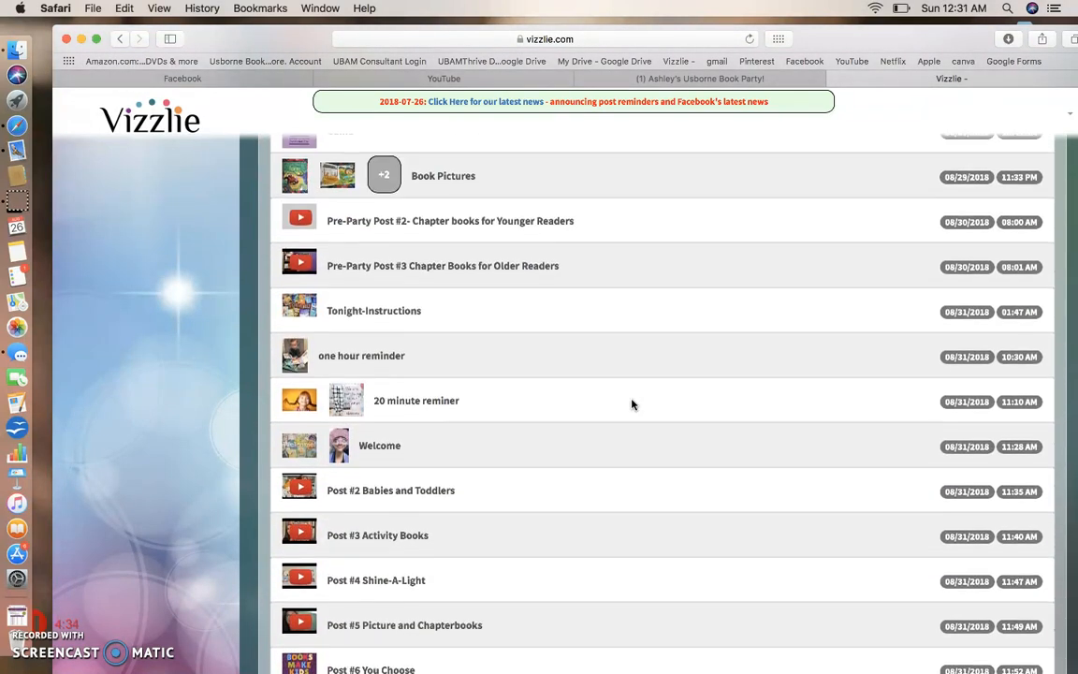
{"action": "scroll", "coordinate": [633, 404], "scroll_direction": "up", "scroll_amount": 3}
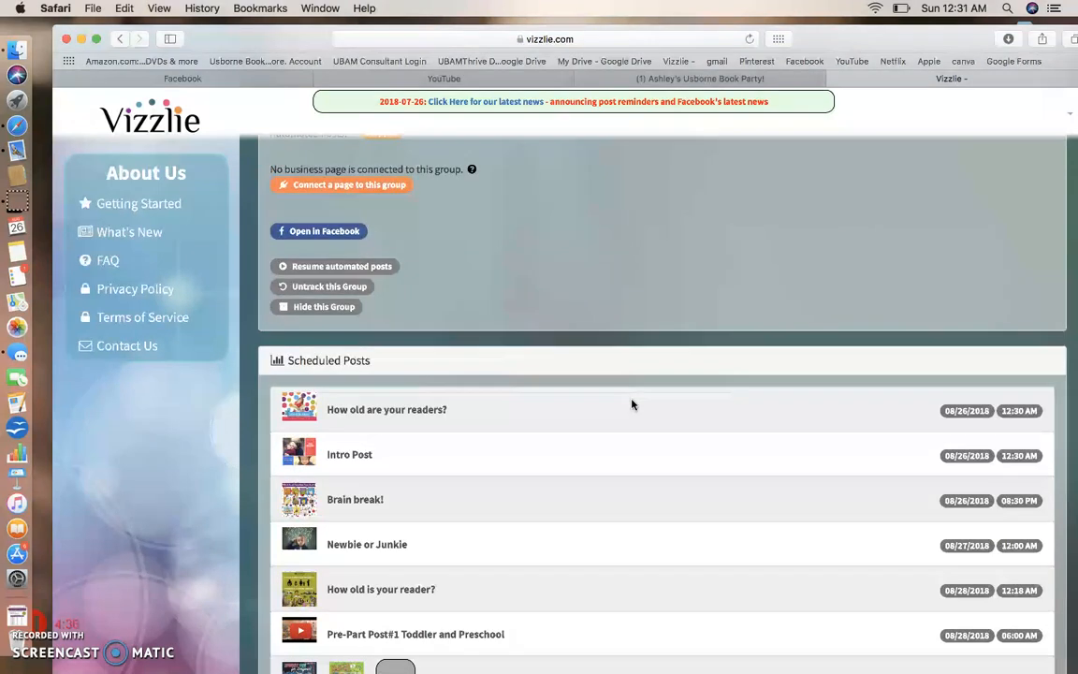
{"action": "left_click", "coordinate": [394, 417]}
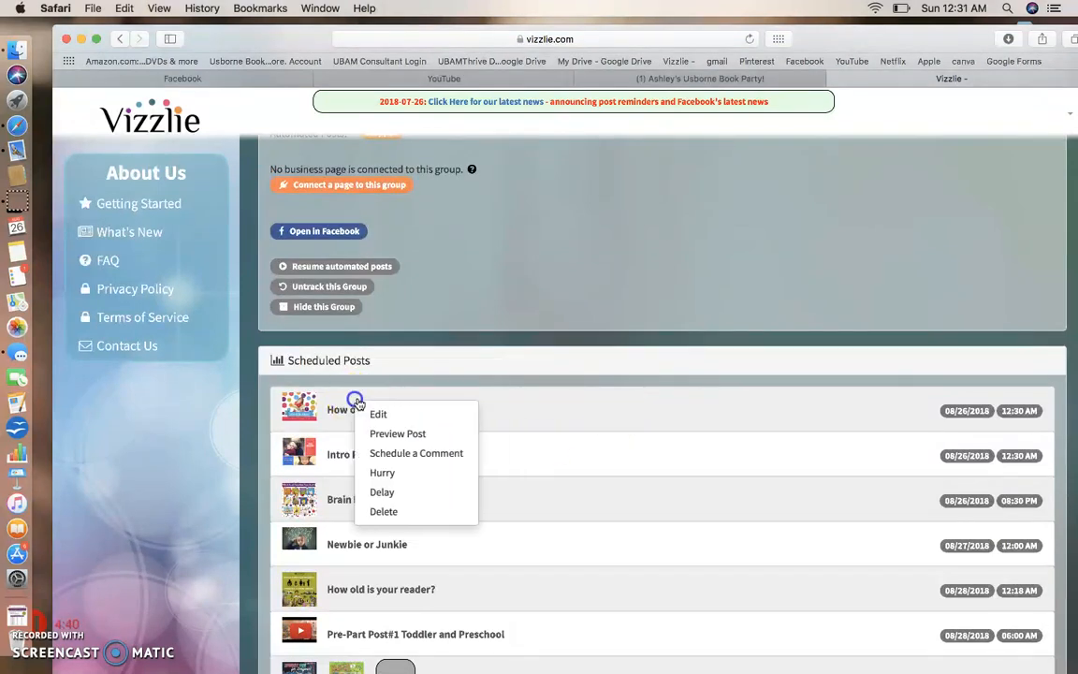
{"action": "left_click", "coordinate": [379, 433]}
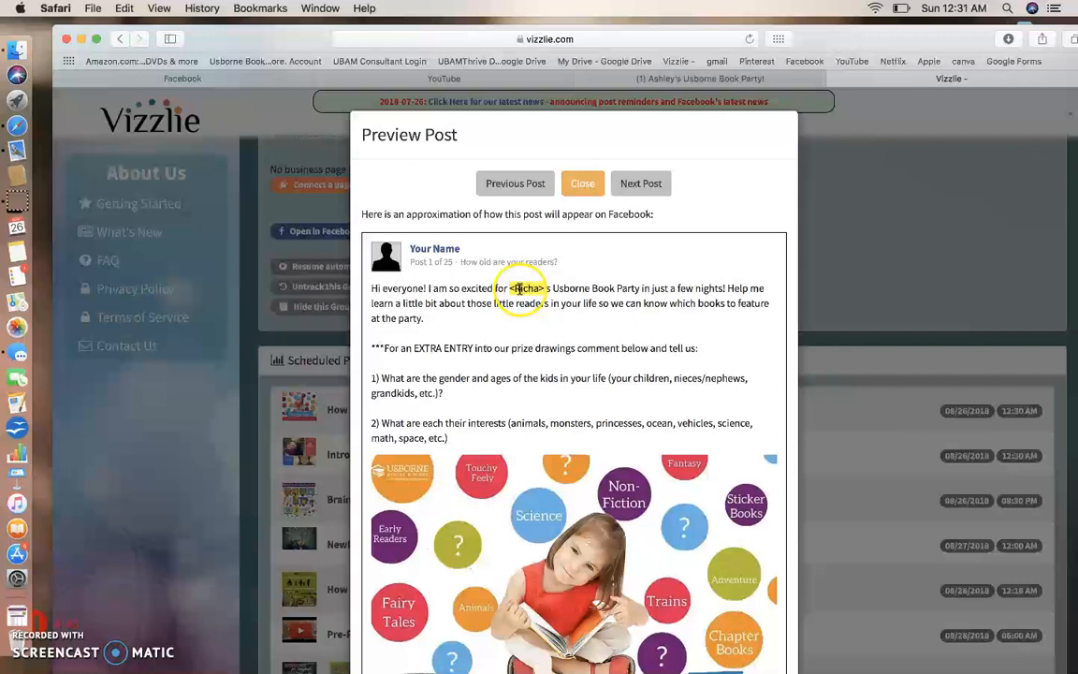
{"action": "scroll", "coordinate": [538, 290], "scroll_direction": "down", "scroll_amount": 1}
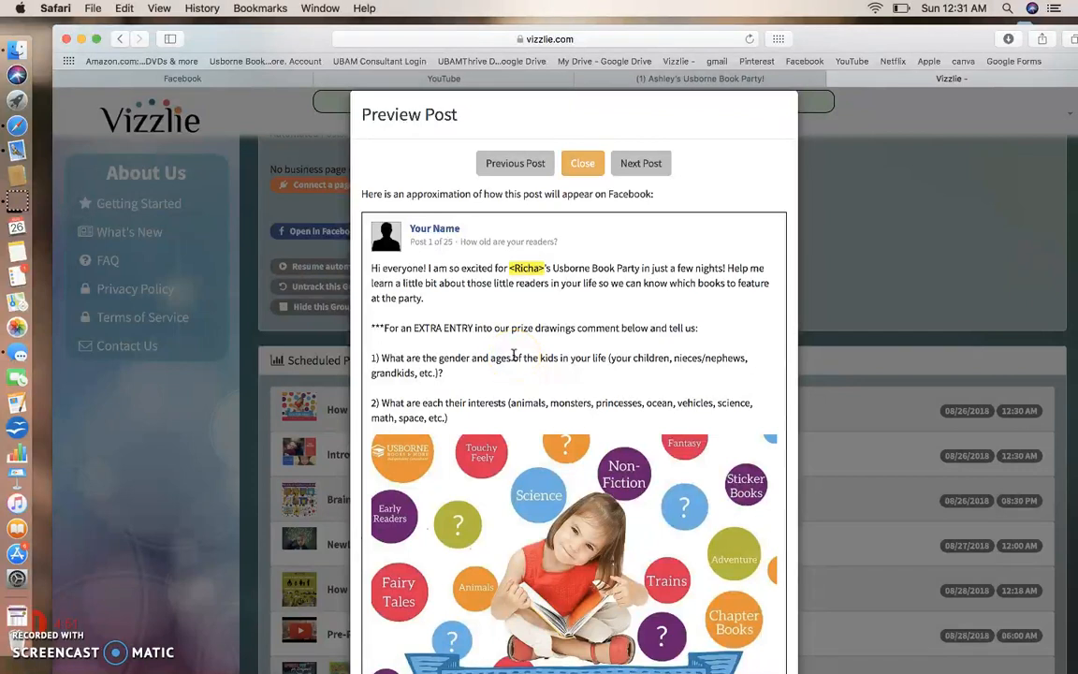
{"action": "left_click", "coordinate": [590, 173]}
Open the "How old are your readers?" post for editing, review its name placeholder and text, and save the post.
{"action": "left_click", "coordinate": [307, 416]}
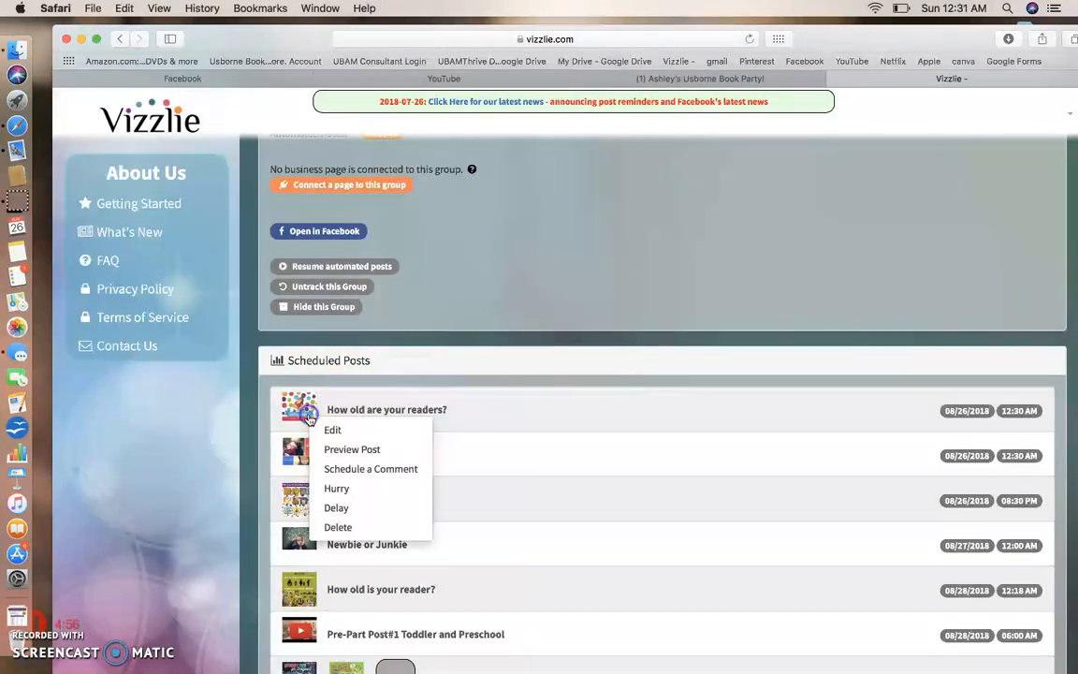
{"action": "left_click", "coordinate": [332, 429]}
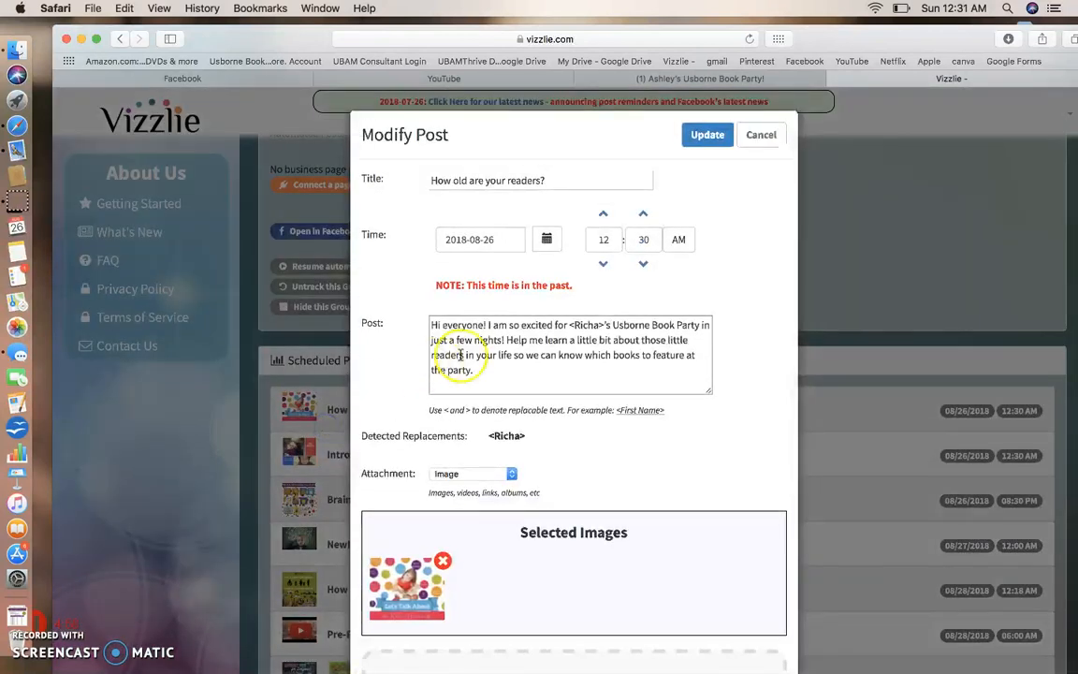
{"action": "left_click", "coordinate": [593, 325]}
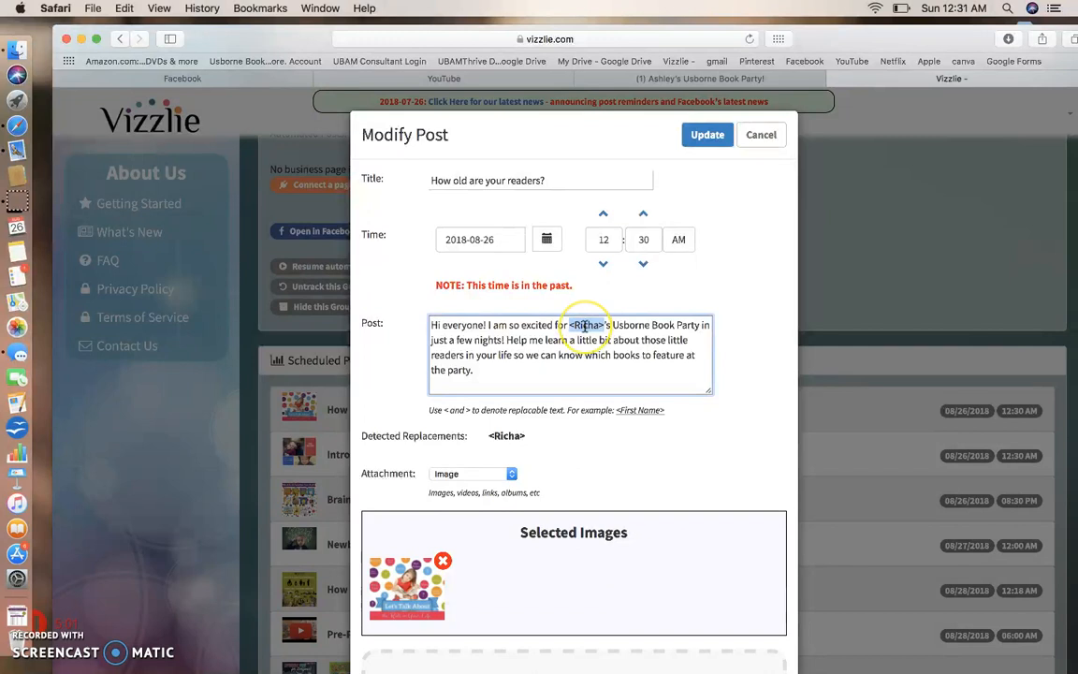
{"action": "scroll", "coordinate": [584, 326], "scroll_direction": "down", "scroll_amount": 5}
{"action": "scroll", "coordinate": [584, 326], "scroll_direction": "down", "scroll_amount": 2}
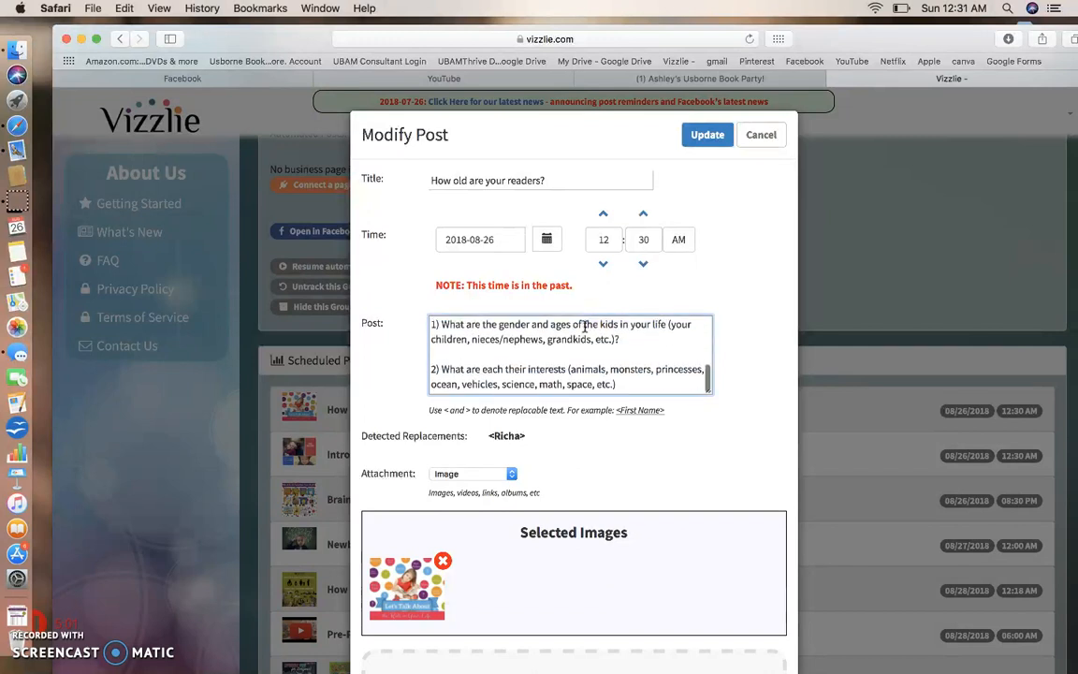
{"action": "left_click", "coordinate": [709, 136]}
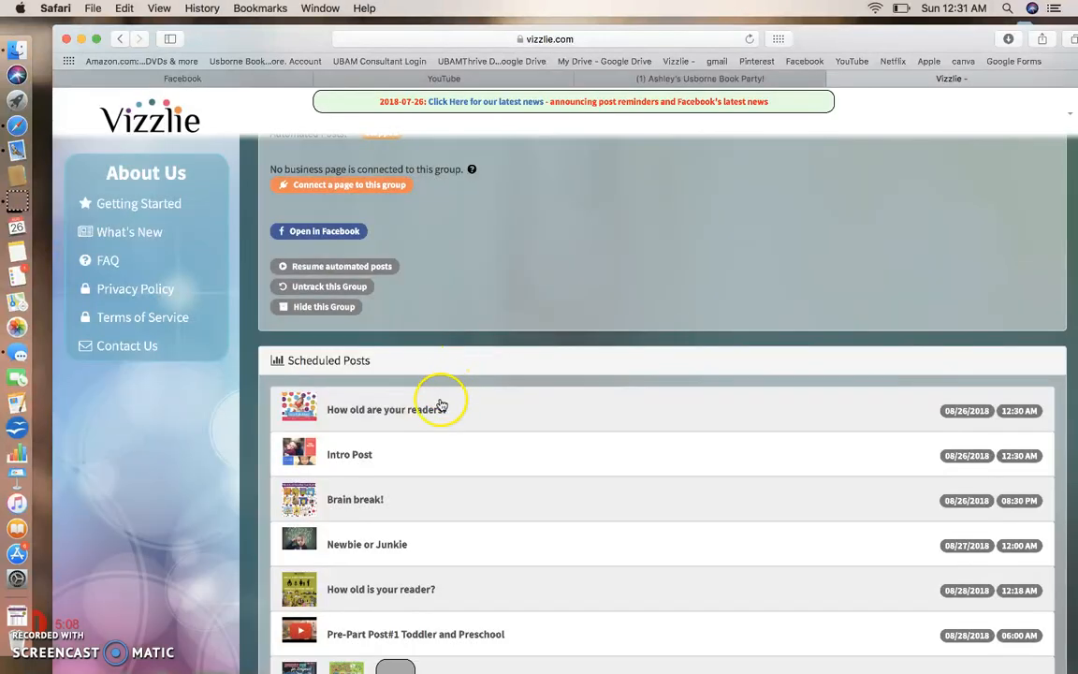
Preview the scheduled posts in sequence from "How old are your readers?" through "Newbie or Junkie".
{"action": "left_click", "coordinate": [441, 404]}
{"action": "left_click", "coordinate": [464, 434]}
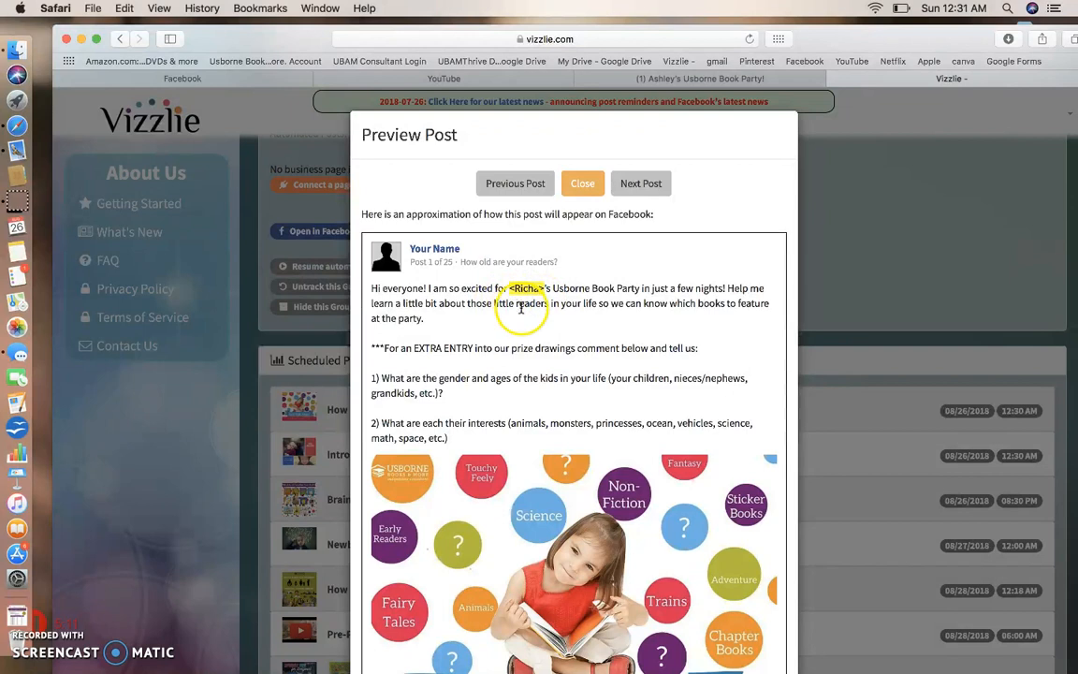
{"action": "scroll", "coordinate": [517, 301], "scroll_direction": "down", "scroll_amount": 2}
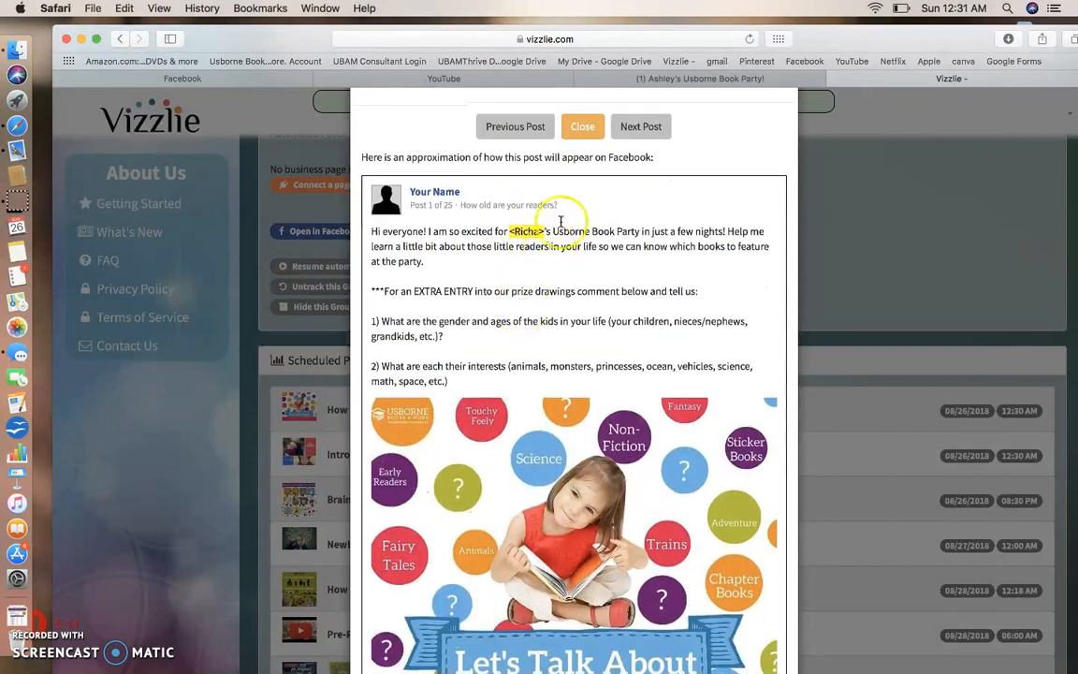
{"action": "left_click", "coordinate": [625, 127]}
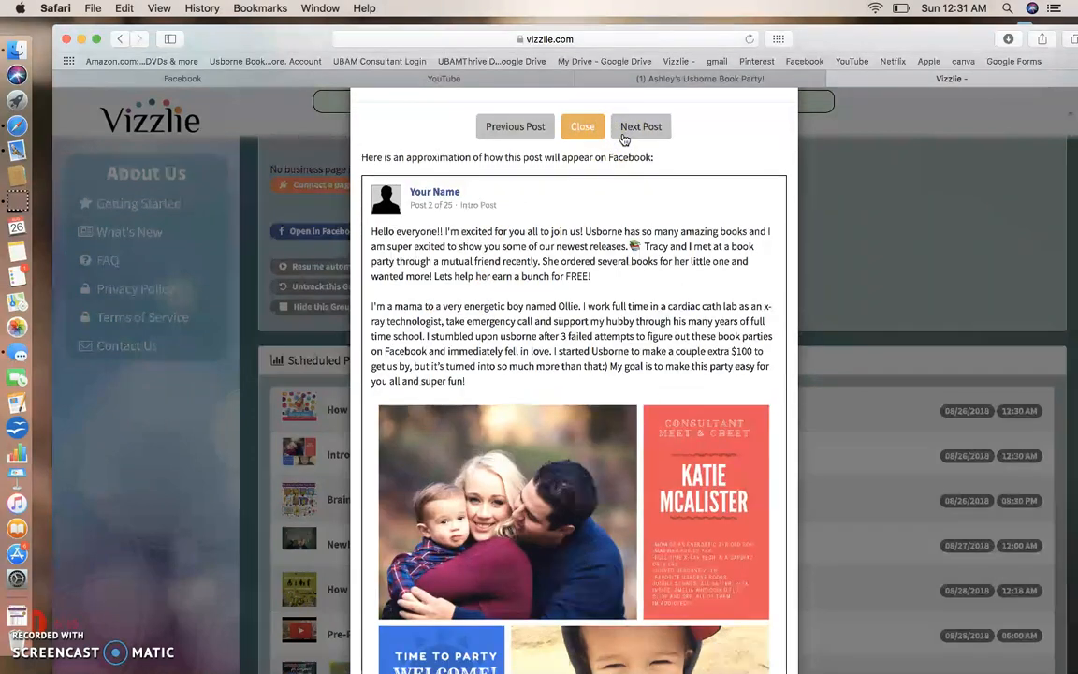
{"action": "left_click", "coordinate": [623, 133]}
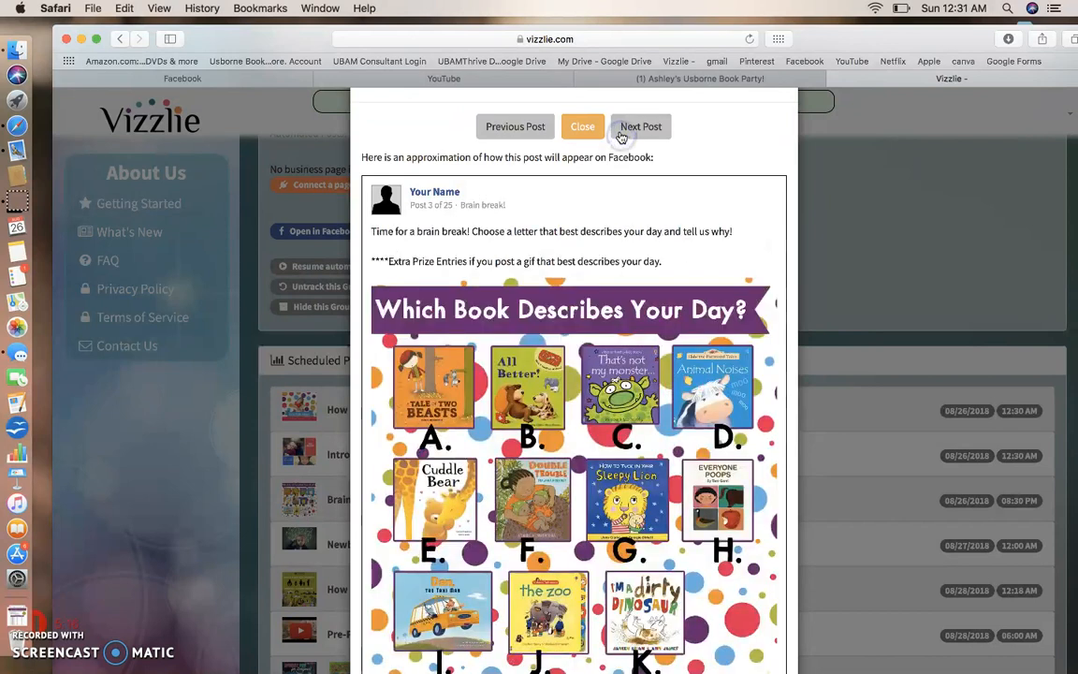
{"action": "left_click", "coordinate": [621, 133]}
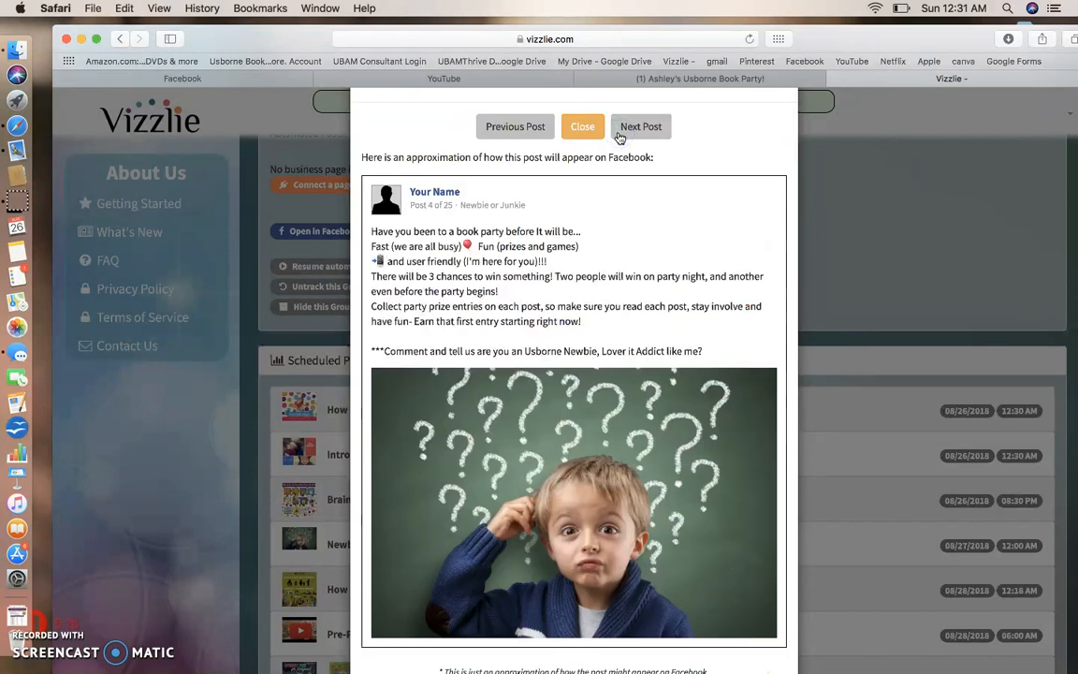
Preview the scheduled posts in sequence from "How old is your reader?" through "Pre-Party Post #3 Chapter Books for Older Readers".
{"action": "left_click", "coordinate": [619, 133]}
{"action": "left_click", "coordinate": [621, 133]}
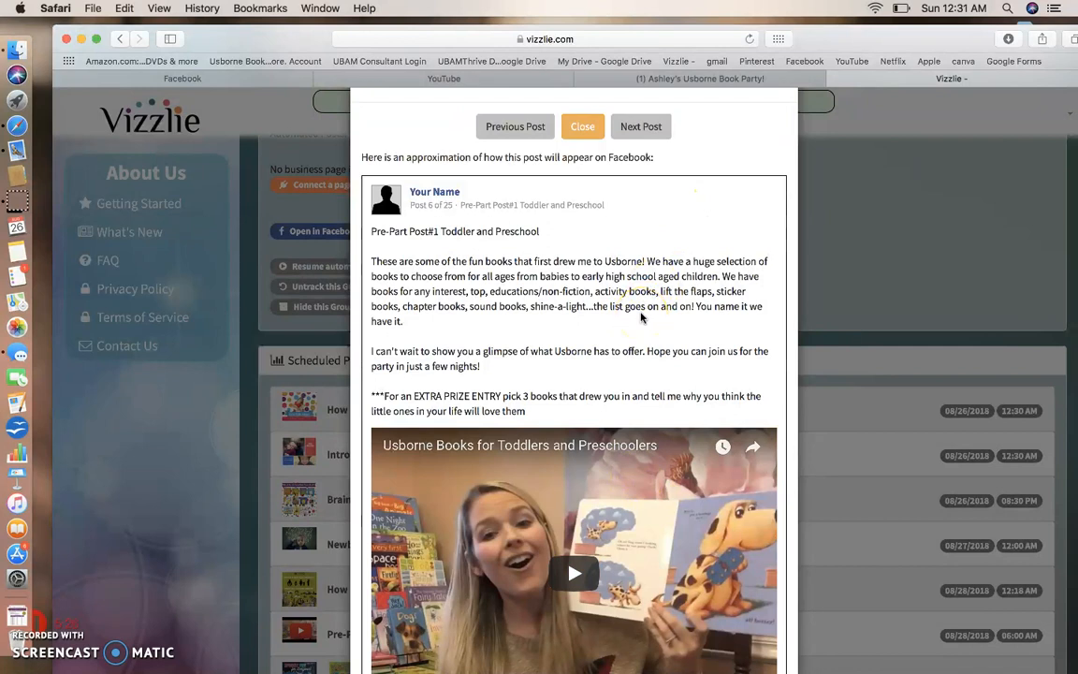
{"action": "left_click", "coordinate": [634, 128]}
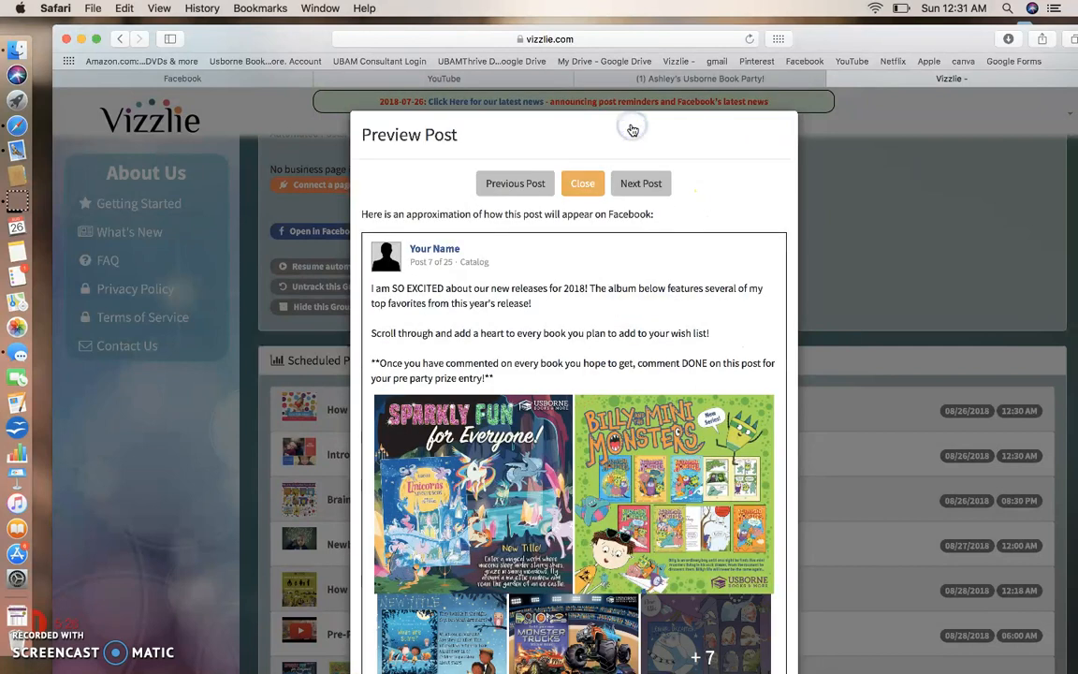
{"action": "left_click", "coordinate": [639, 182]}
{"action": "left_click", "coordinate": [641, 184]}
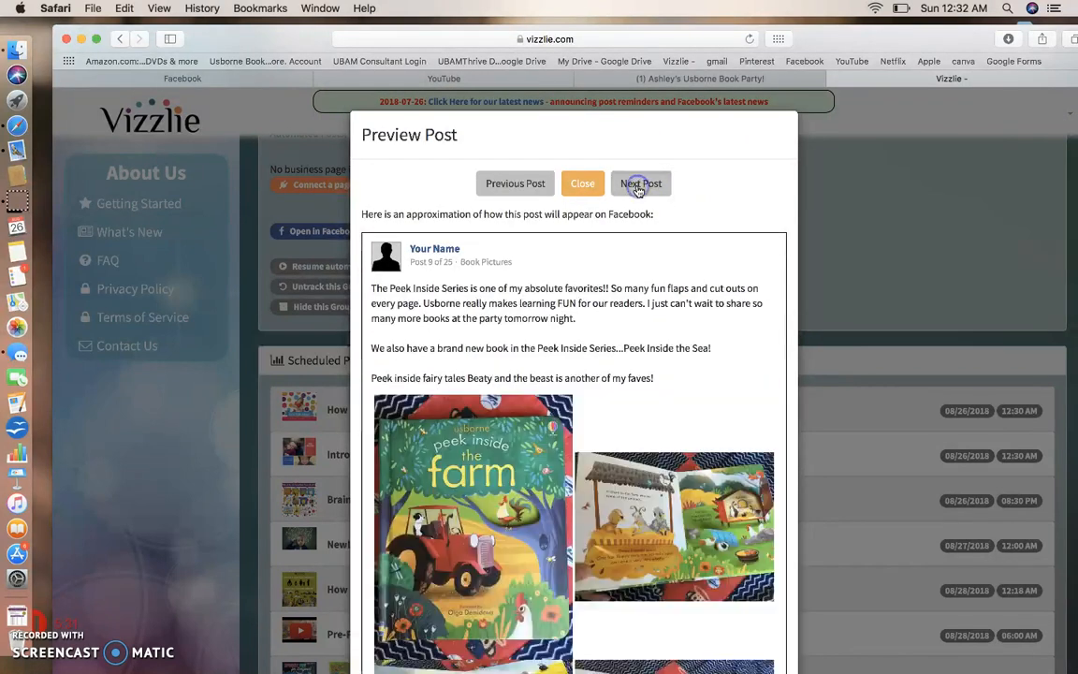
{"action": "left_click", "coordinate": [639, 188]}
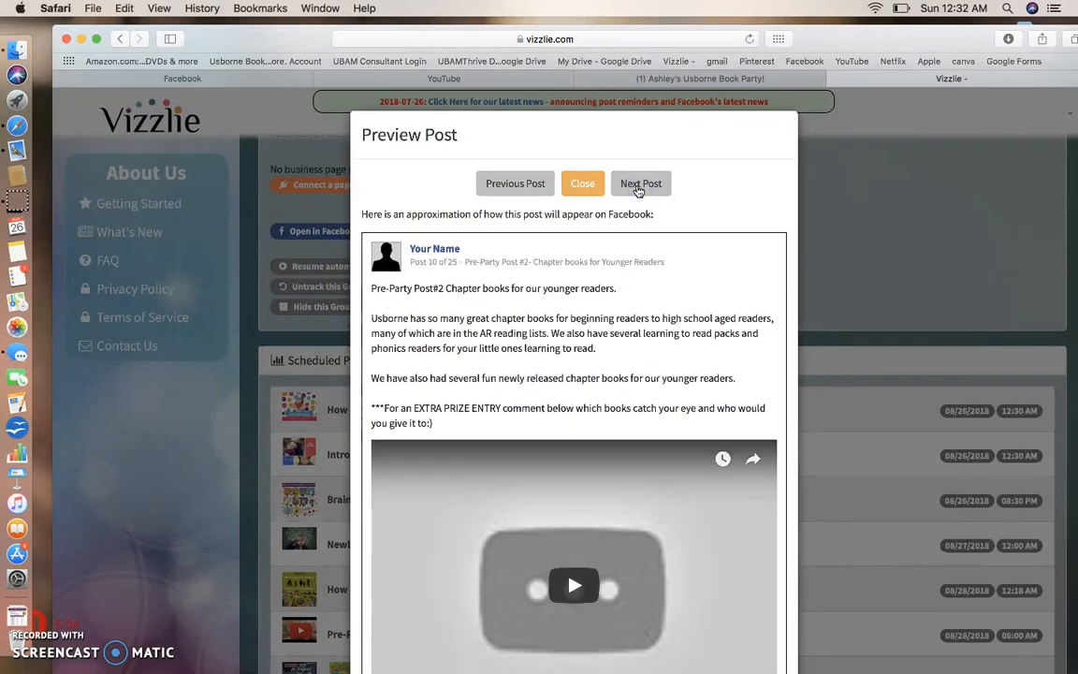
{"action": "left_click", "coordinate": [640, 184]}
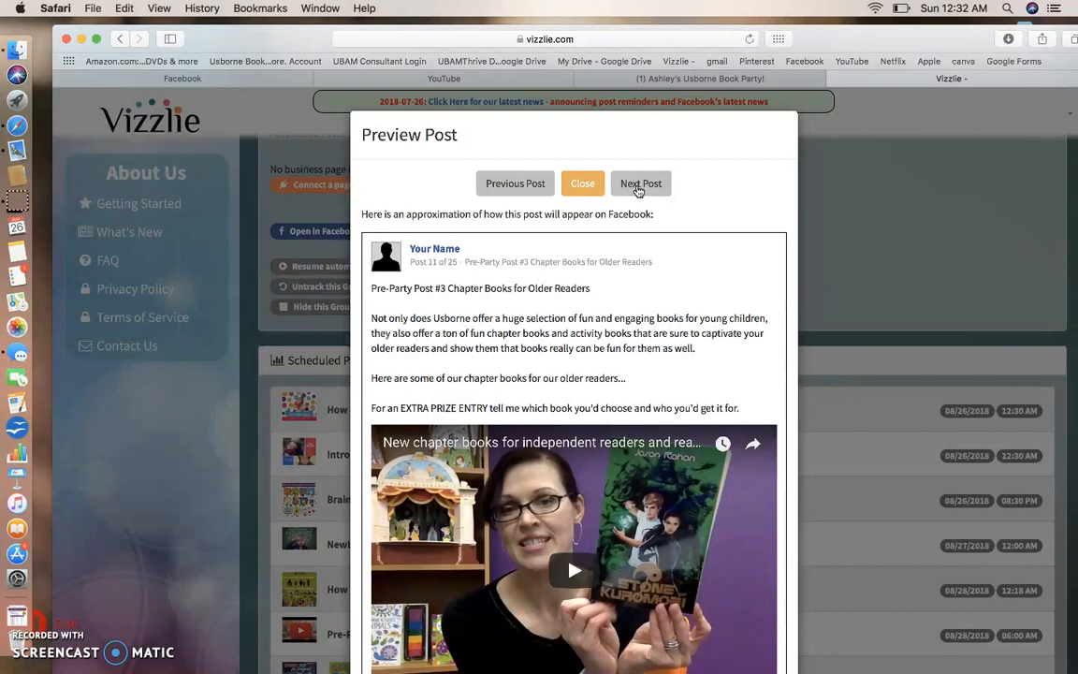
Continue previewing the scheduled posts from "Tonight-Instructions" through "Post #4 Shine-A-Light", and close the preview.
{"action": "left_click", "coordinate": [639, 185]}
{"action": "left_click", "coordinate": [639, 185]}
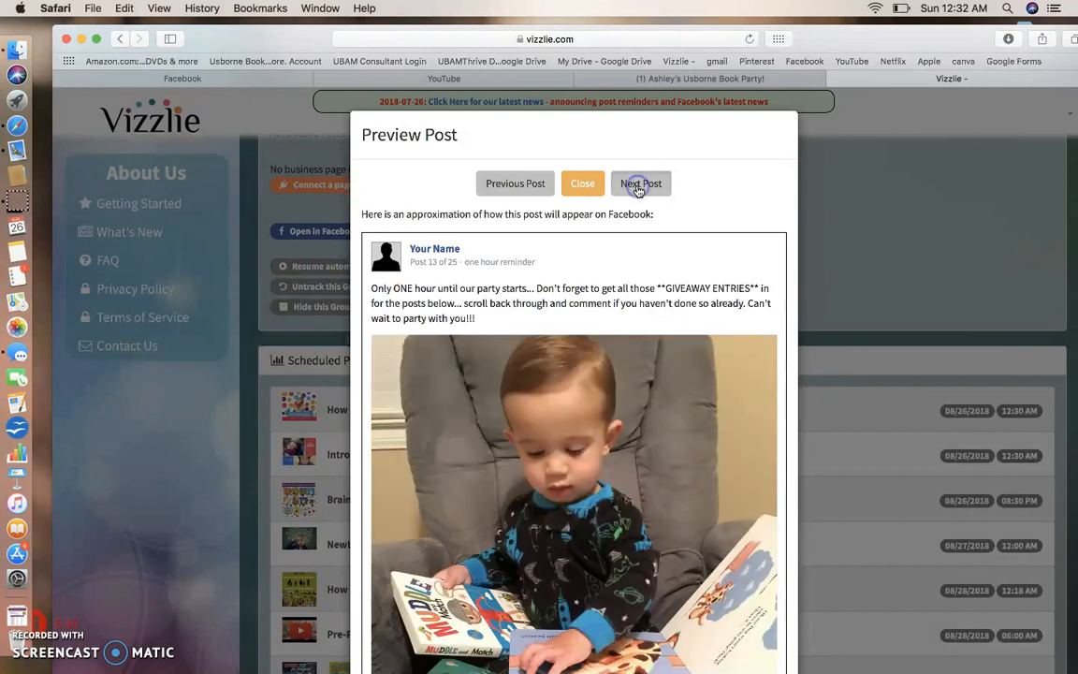
{"action": "left_click", "coordinate": [639, 185]}
{"action": "left_click", "coordinate": [639, 185]}
{"action": "left_click", "coordinate": [639, 185]}
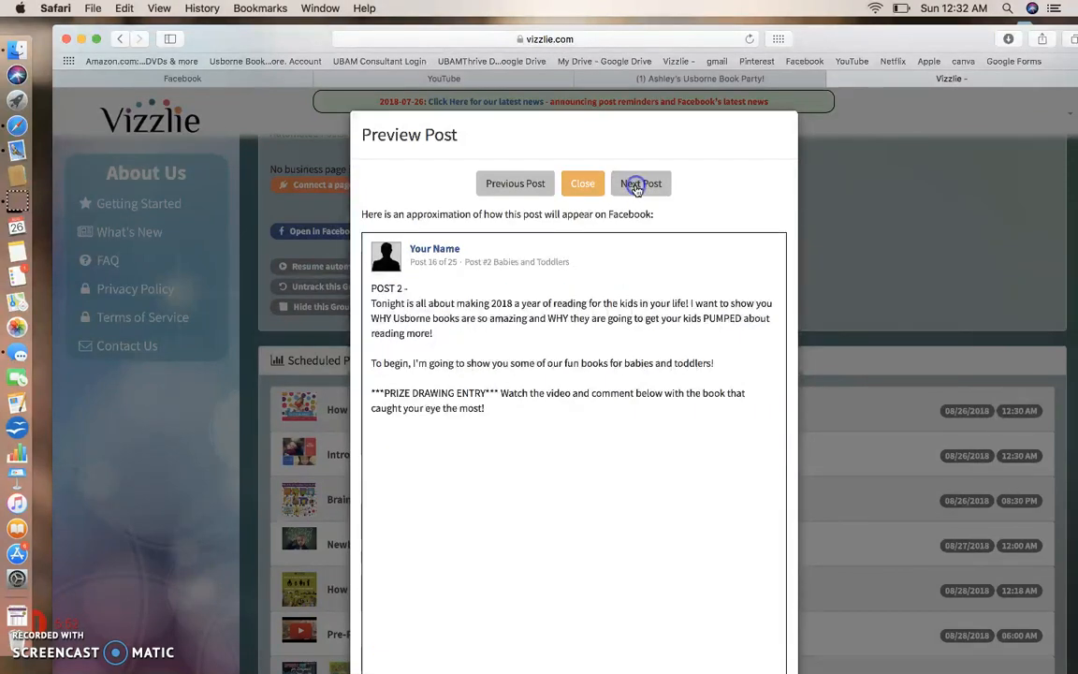
{"action": "left_click", "coordinate": [640, 185]}
{"action": "left_click", "coordinate": [640, 186]}
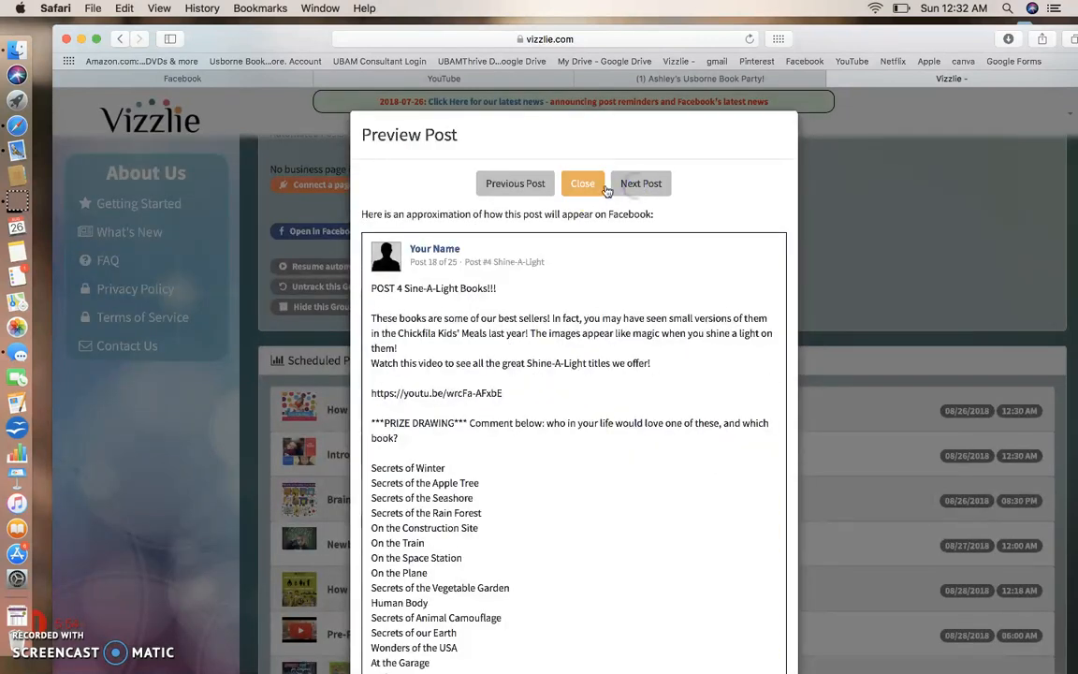
{"action": "left_click", "coordinate": [588, 185]}
Examine the full list of scheduled posts with their dates and times, and the actions available for a post.
{"action": "scroll", "coordinate": [457, 451], "scroll_direction": "down", "scroll_amount": 8}
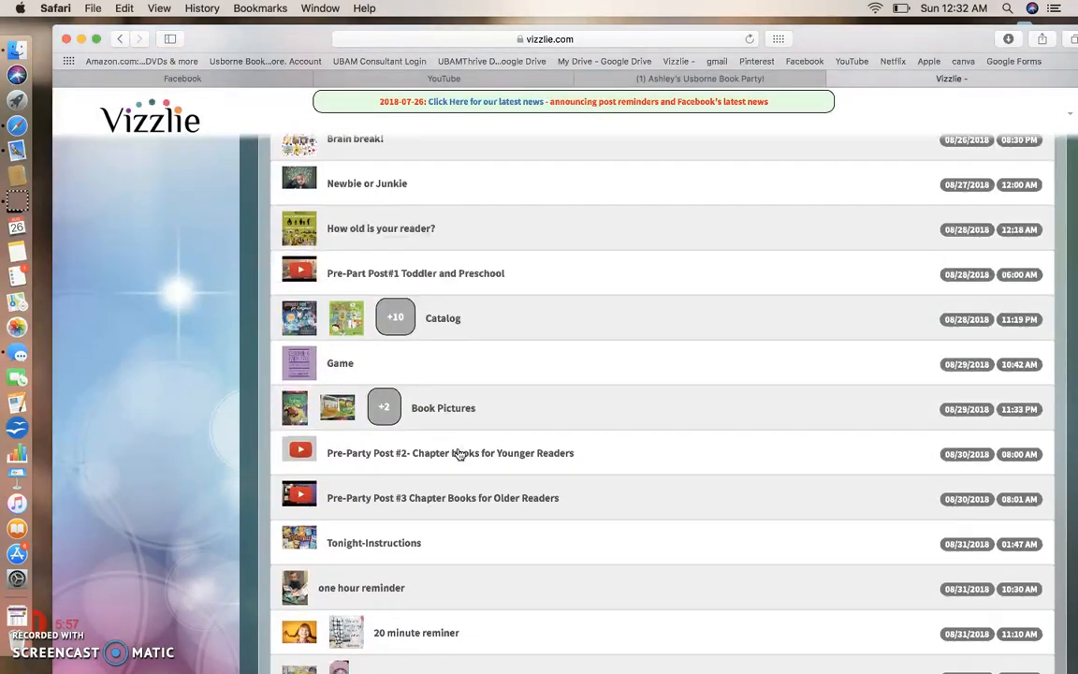
{"action": "left_click", "coordinate": [485, 328]}
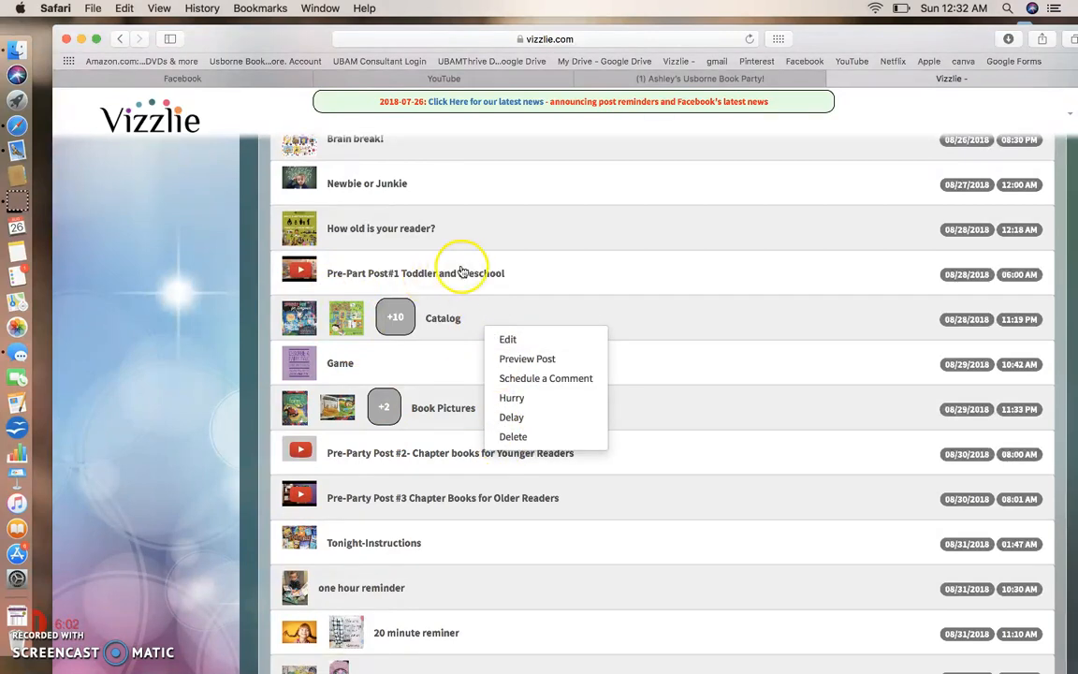
{"action": "scroll", "coordinate": [463, 270], "scroll_direction": "down", "scroll_amount": 5}
{"action": "scroll", "coordinate": [468, 291], "scroll_direction": "down", "scroll_amount": 3}
{"action": "scroll", "coordinate": [423, 448], "scroll_direction": "up", "scroll_amount": 4}
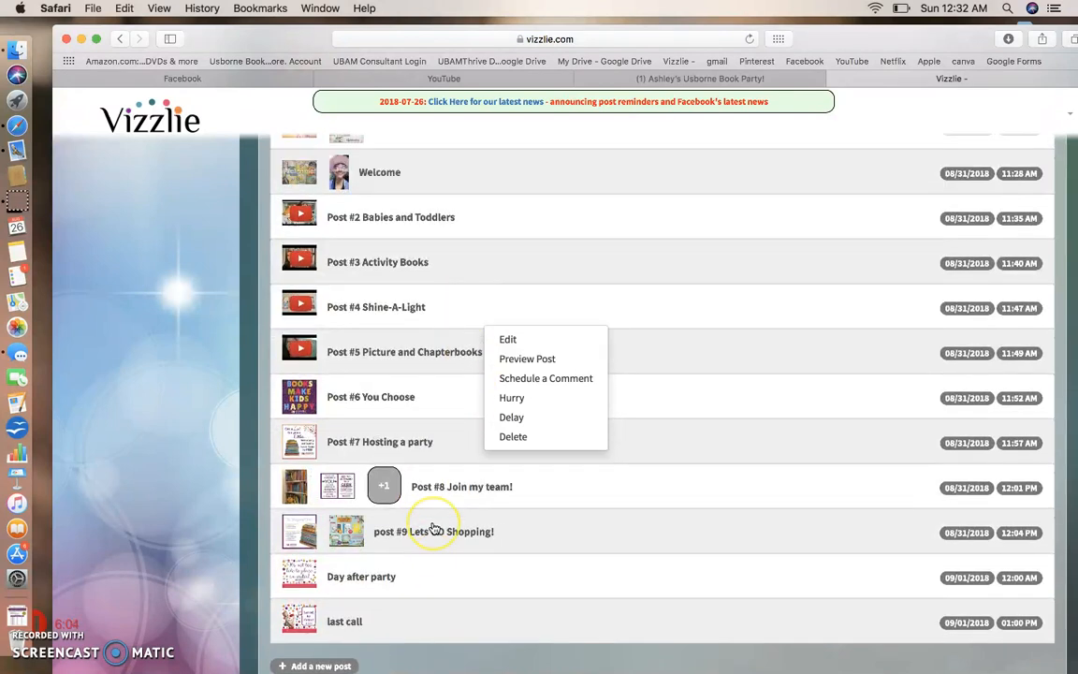
{"action": "scroll", "coordinate": [434, 525], "scroll_direction": "up", "scroll_amount": 2}
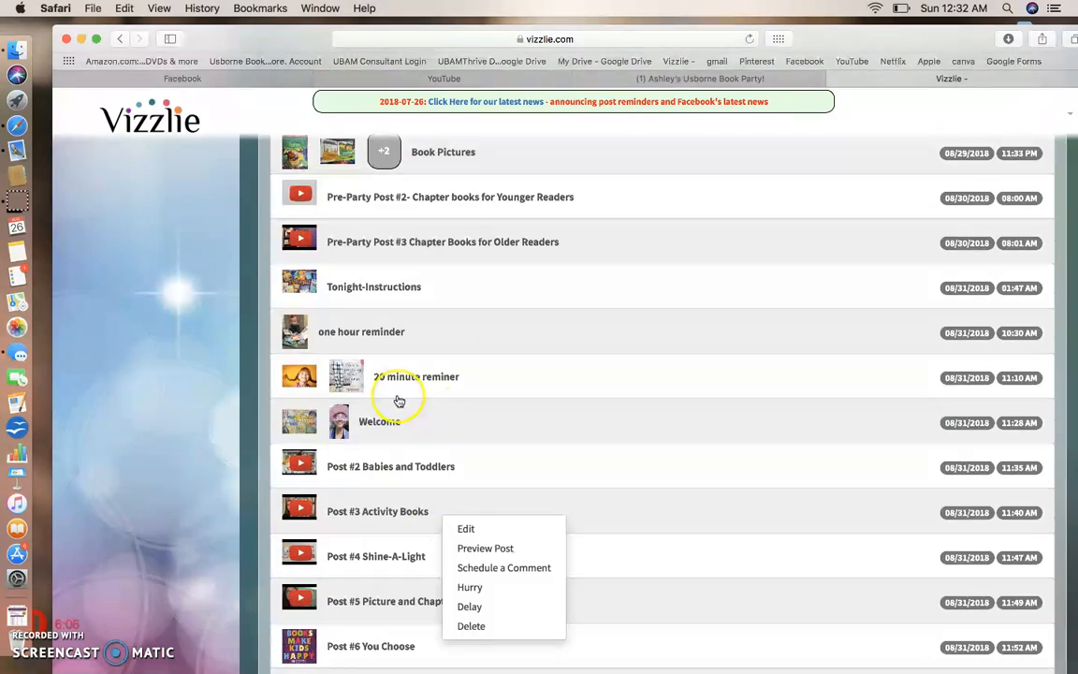
{"action": "scroll", "coordinate": [397, 399], "scroll_direction": "up", "scroll_amount": 10}
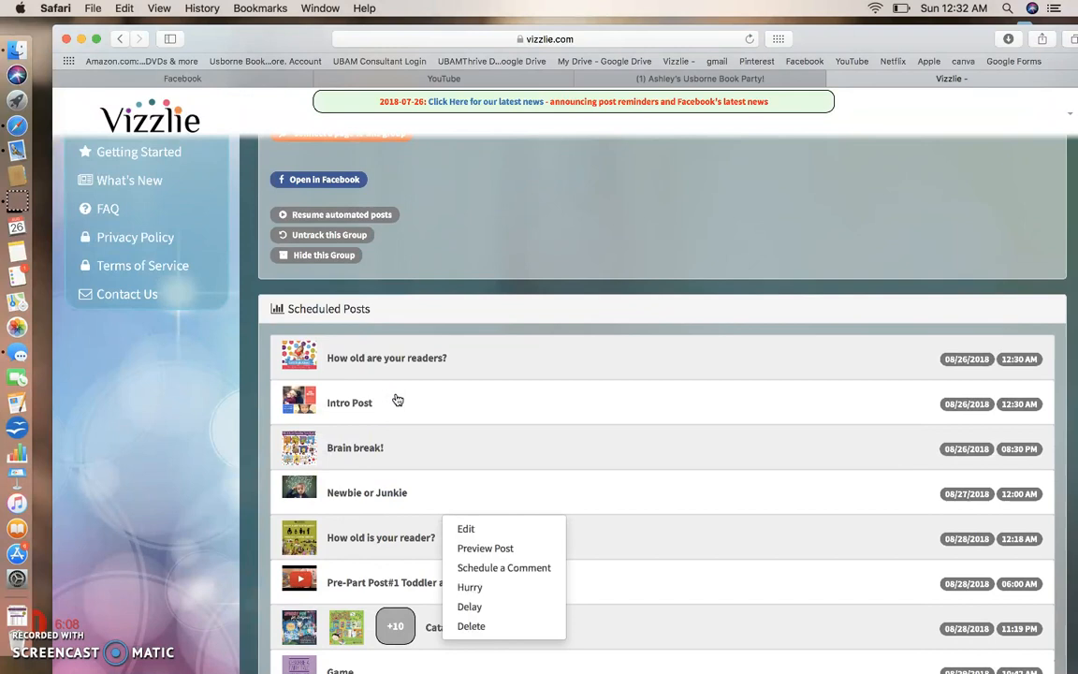
{"action": "scroll", "coordinate": [398, 400], "scroll_direction": "down", "scroll_amount": 10}
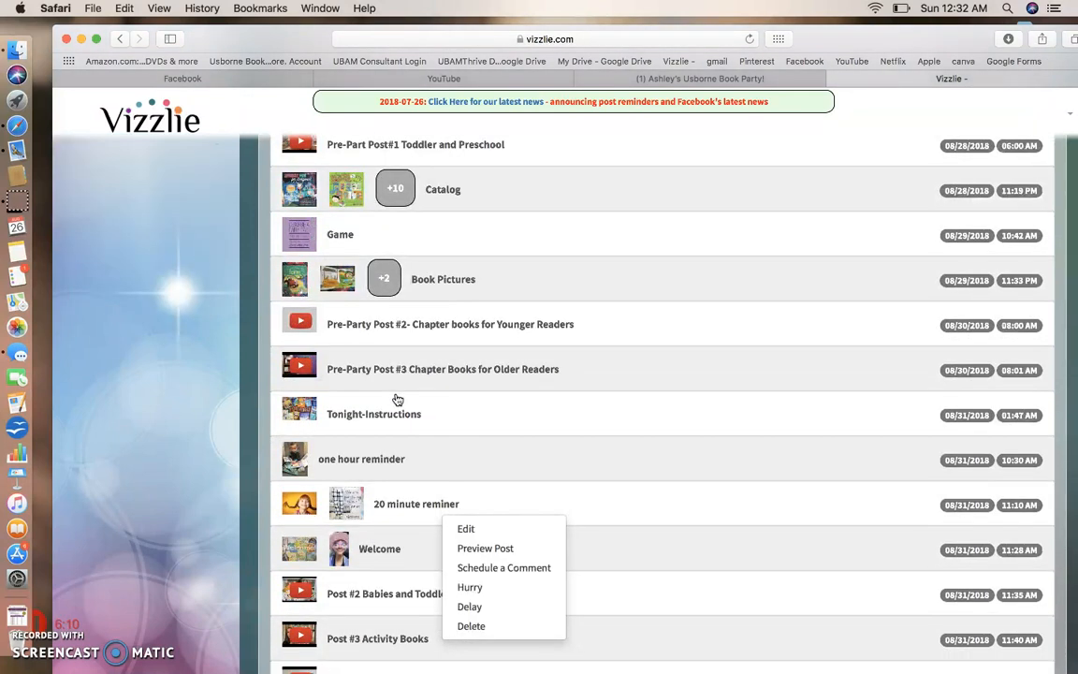
{"action": "scroll", "coordinate": [398, 400], "scroll_direction": "down", "scroll_amount": 1}
{"action": "scroll", "coordinate": [397, 400], "scroll_direction": "down", "scroll_amount": 3}
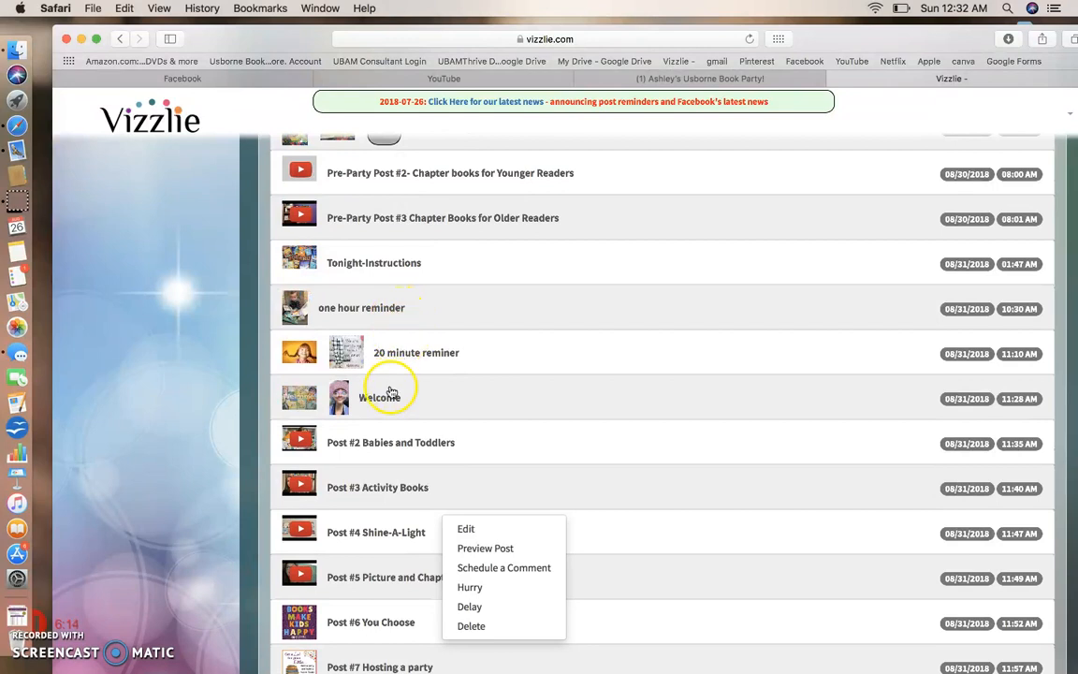
Preview the scheduled "Welcome" post and copy its full text, from "POST ONE: WELCOME!" through the bonus point line.
{"action": "left_click", "coordinate": [391, 397]}
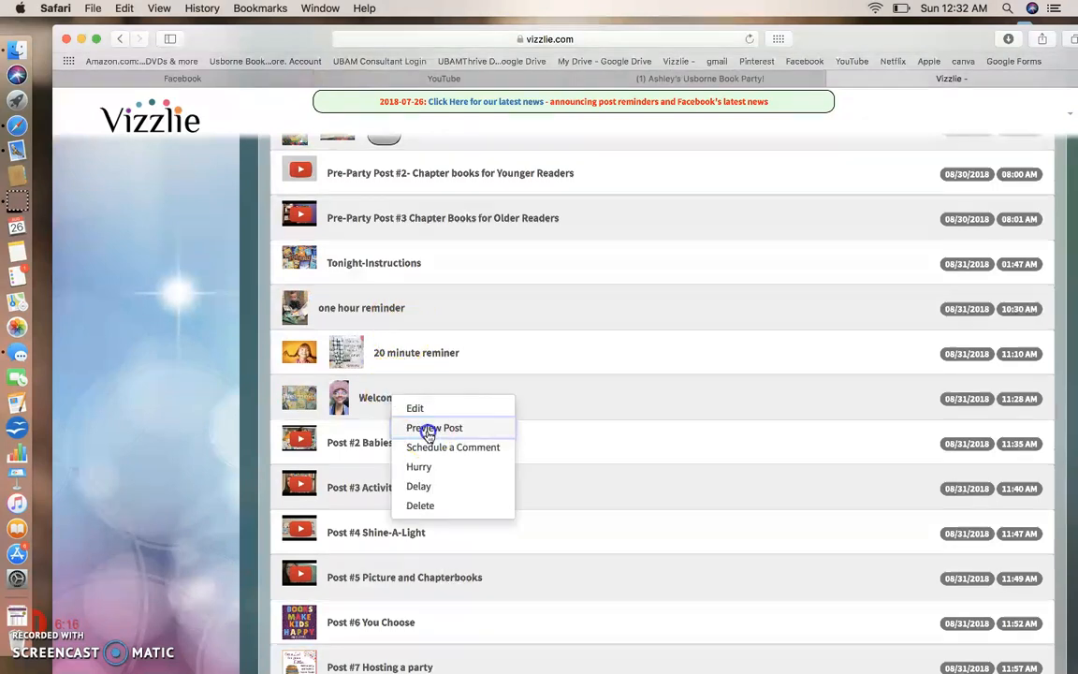
{"action": "left_click", "coordinate": [425, 429]}
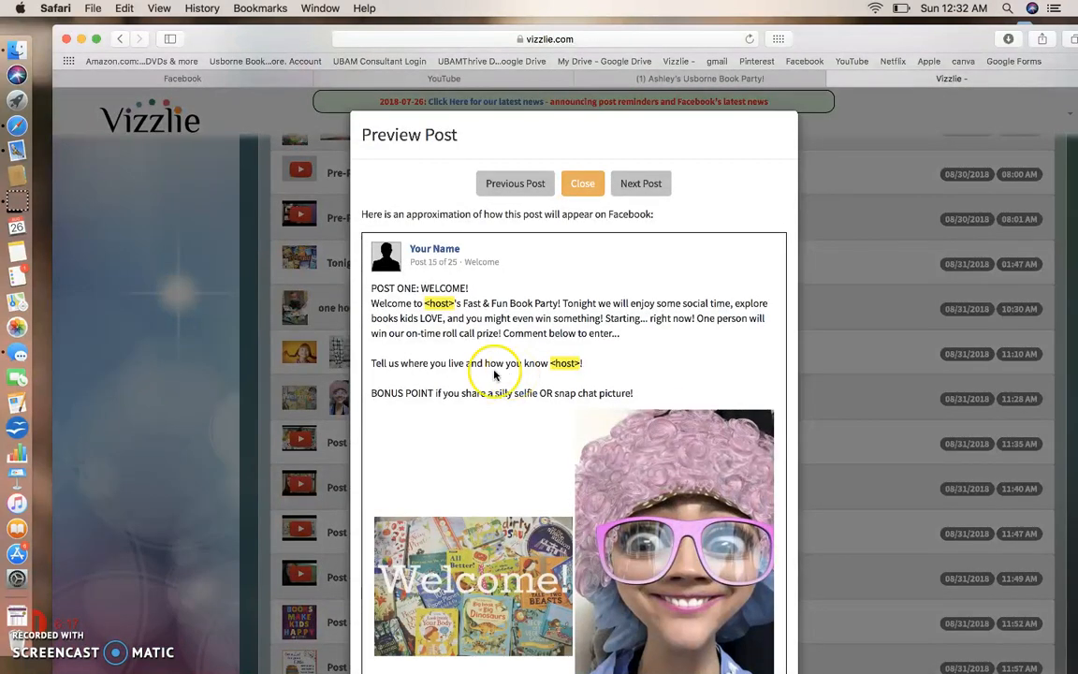
{"action": "left_click_drag", "start_coordinate": [417, 303], "coordinate": [638, 363]}
{"action": "right_click", "coordinate": [639, 365]}
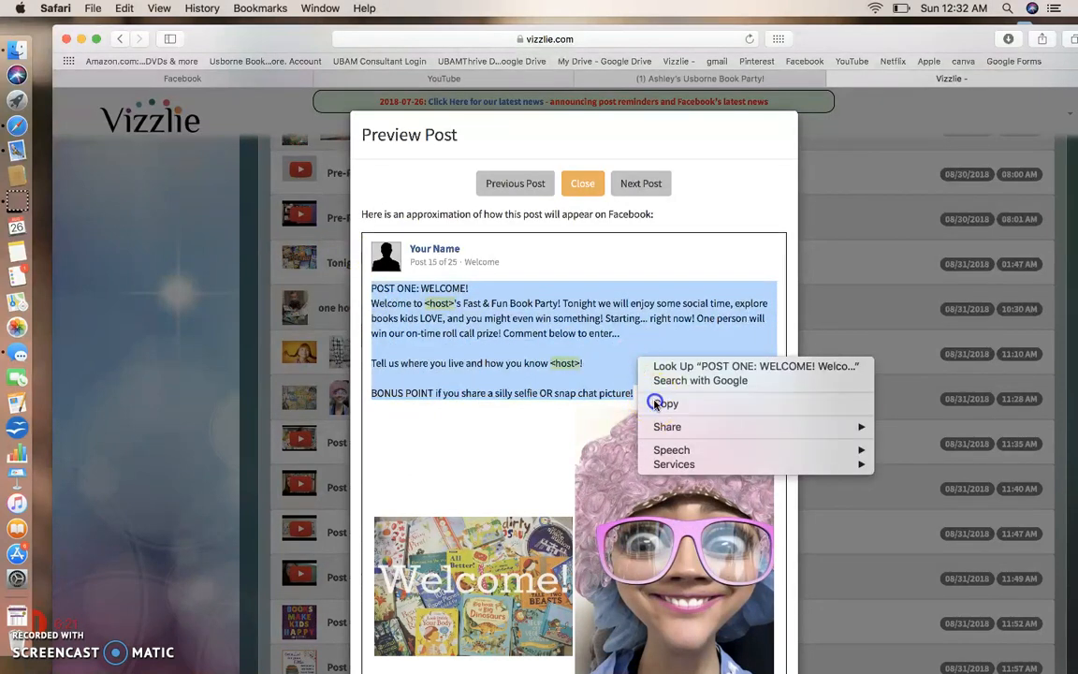
{"action": "left_click", "coordinate": [657, 403]}
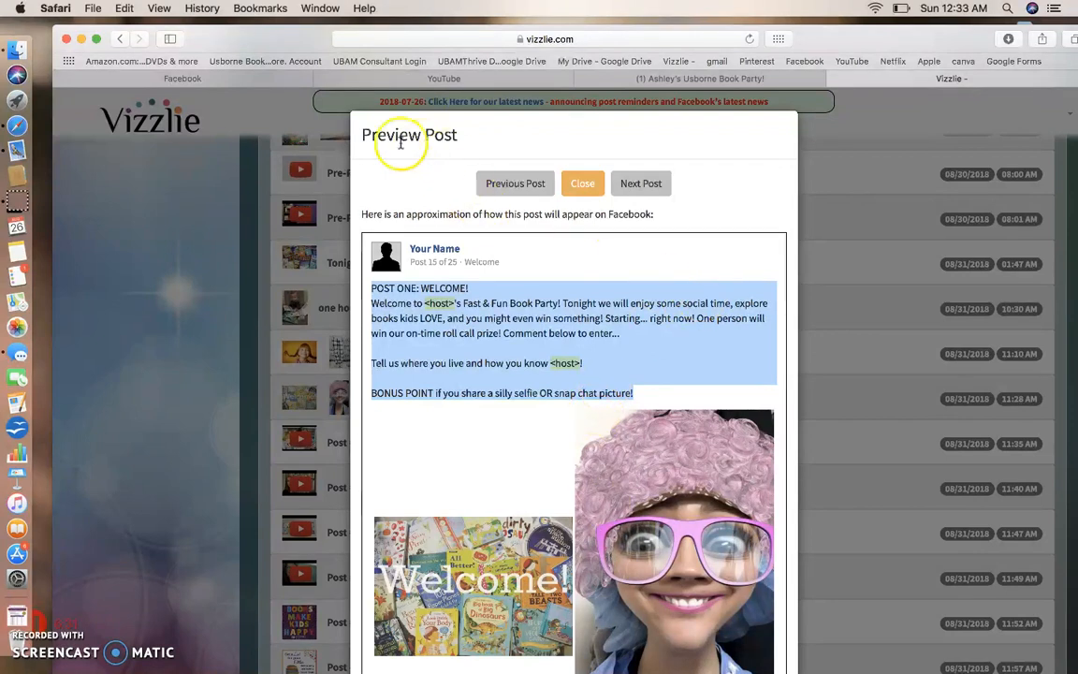
Switch to the Raydiant Readers group on Facebook and paste the copied welcome text into a new post draft.
{"action": "left_click", "coordinate": [239, 80]}
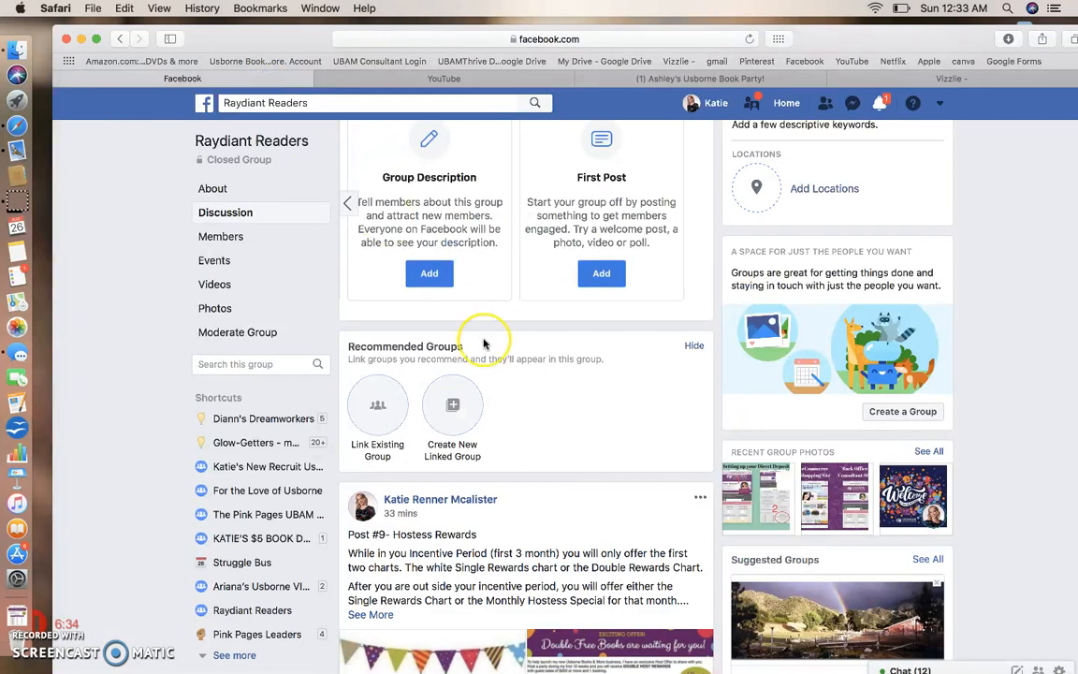
{"action": "scroll", "coordinate": [484, 344], "scroll_direction": "up", "scroll_amount": 5}
{"action": "scroll", "coordinate": [446, 355], "scroll_direction": "down", "scroll_amount": 1}
{"action": "left_click", "coordinate": [446, 354]}
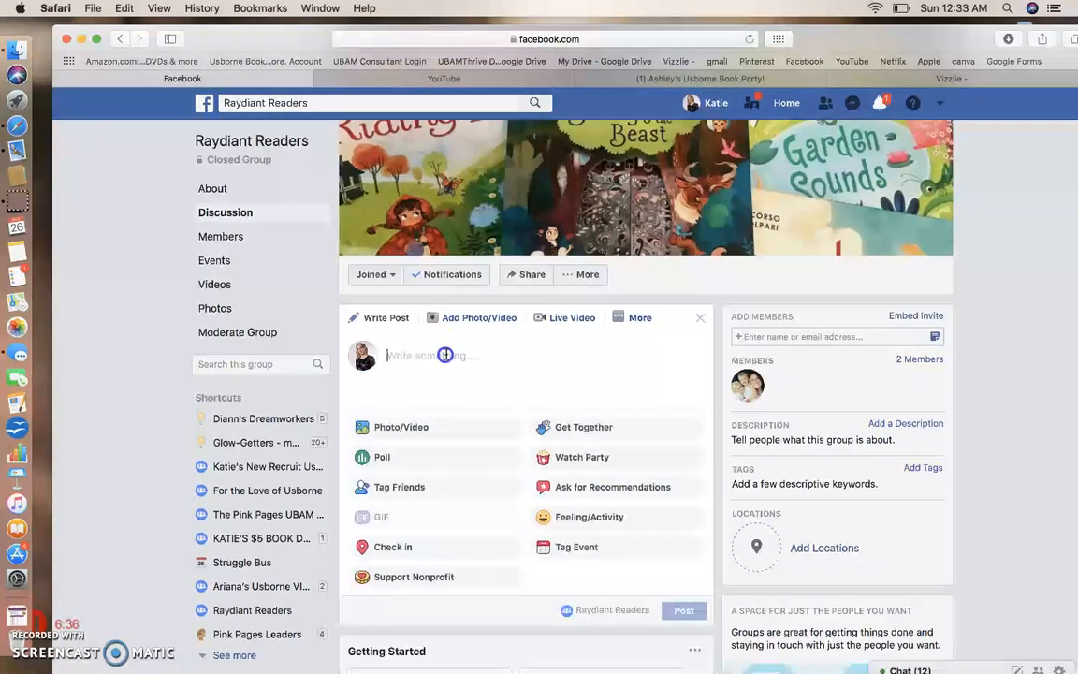
{"action": "right_click", "coordinate": [446, 354]}
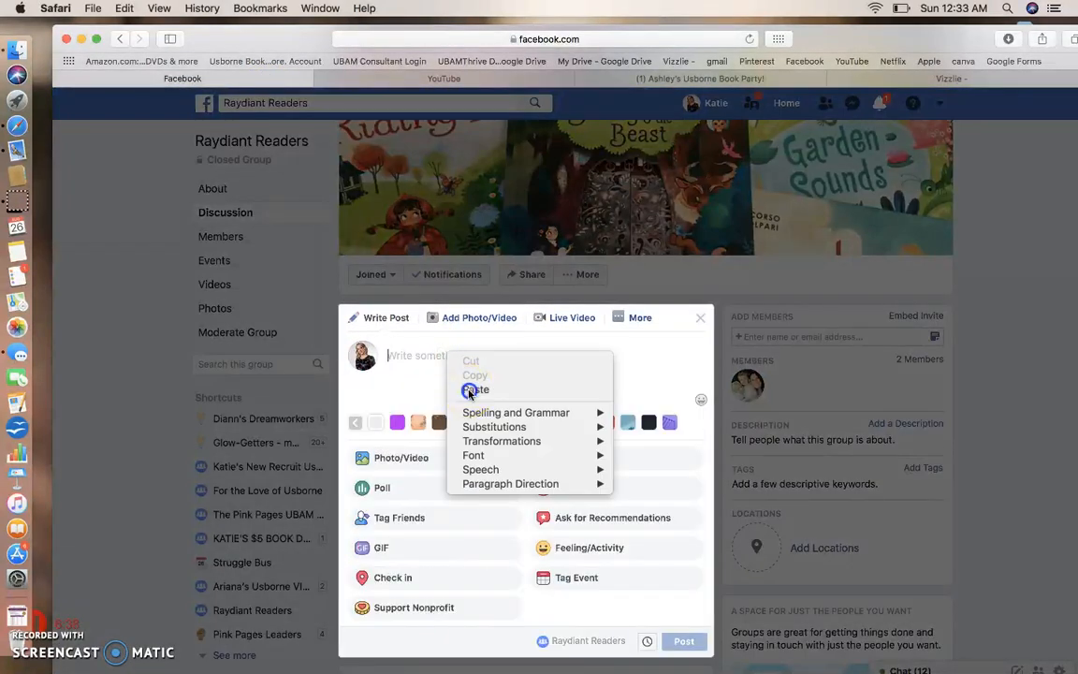
{"action": "left_click", "coordinate": [476, 389]}
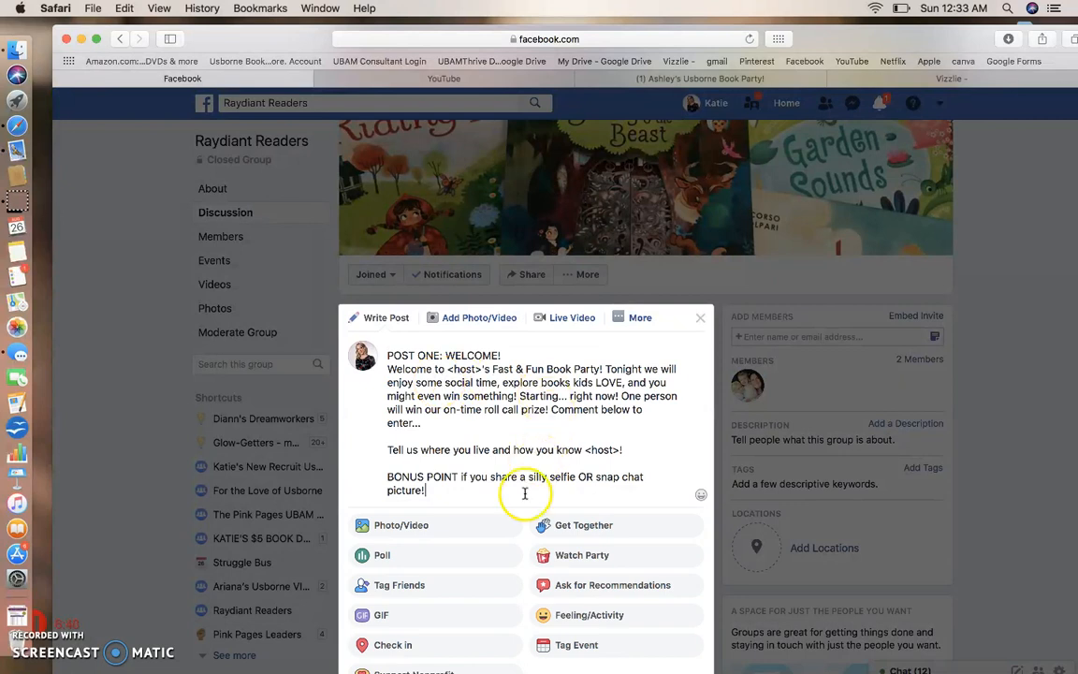
{"action": "left_click", "coordinate": [468, 525]}
{"action": "left_click", "coordinate": [721, 412]}
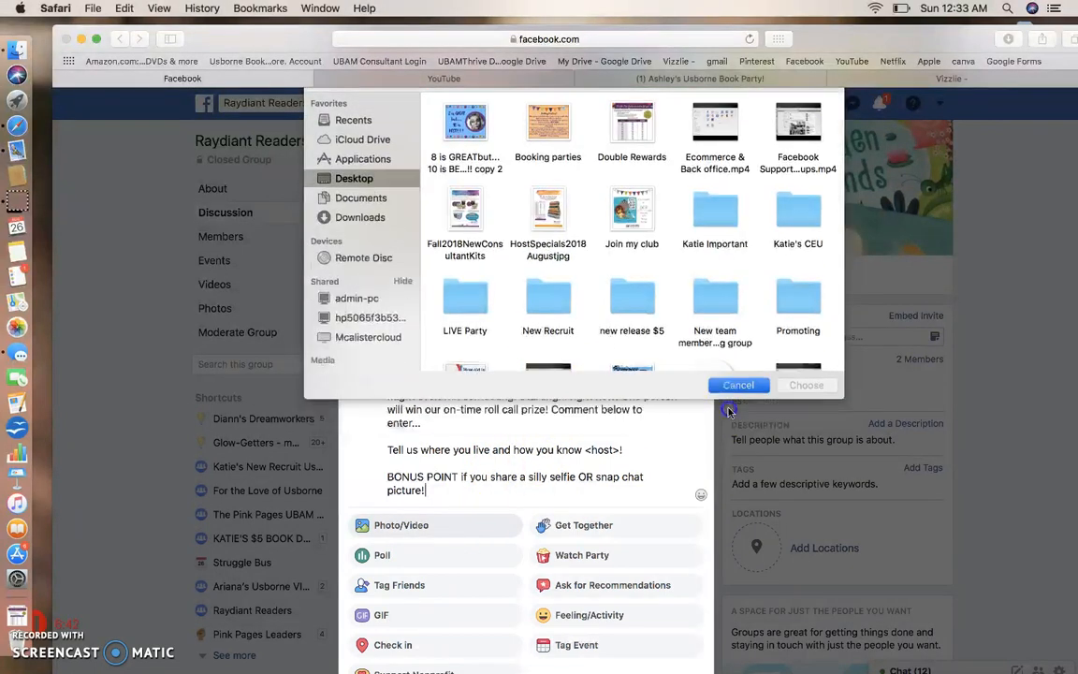
{"action": "scroll", "coordinate": [621, 413], "scroll_direction": "down", "scroll_amount": 5}
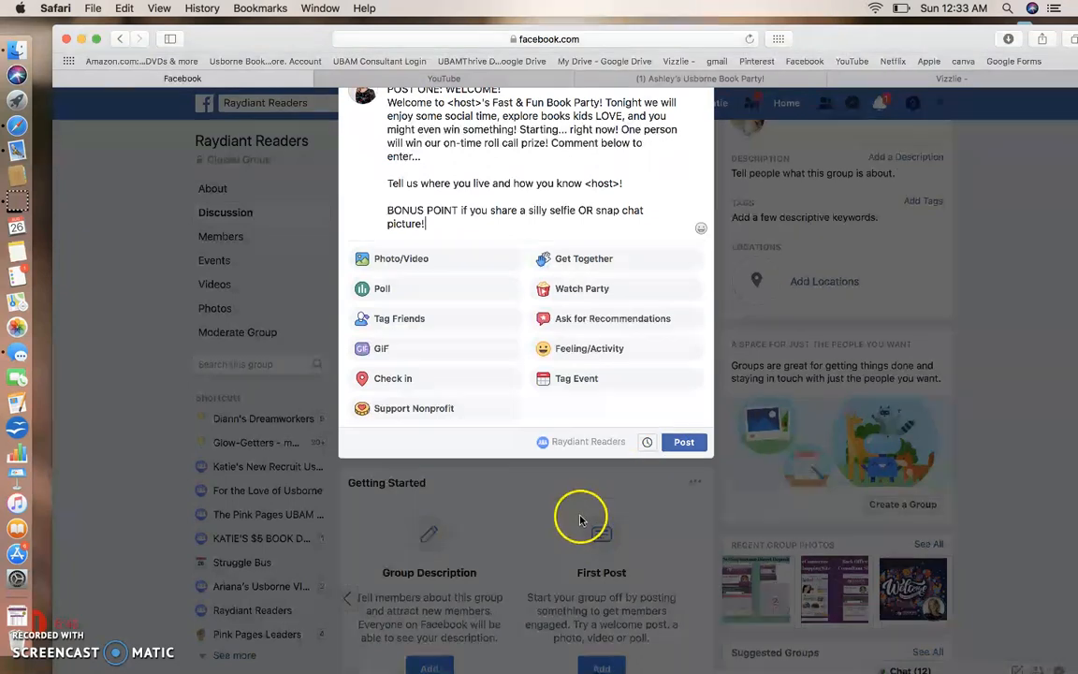
{"action": "scroll", "coordinate": [630, 445], "scroll_direction": "up", "scroll_amount": 1}
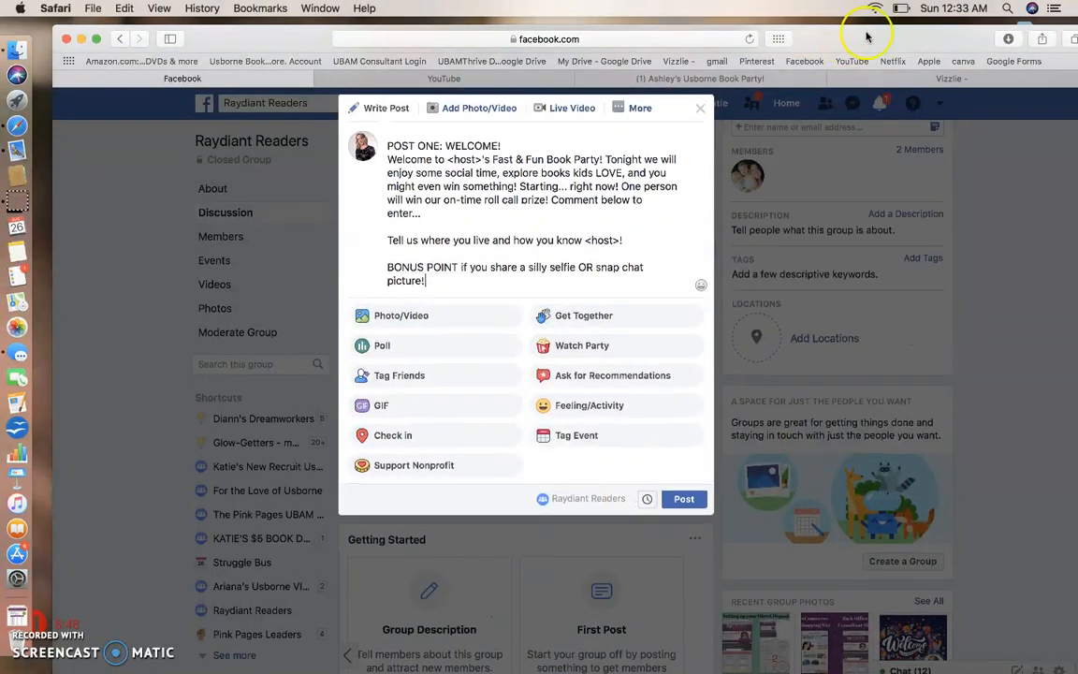
{"action": "left_click", "coordinate": [892, 78]}
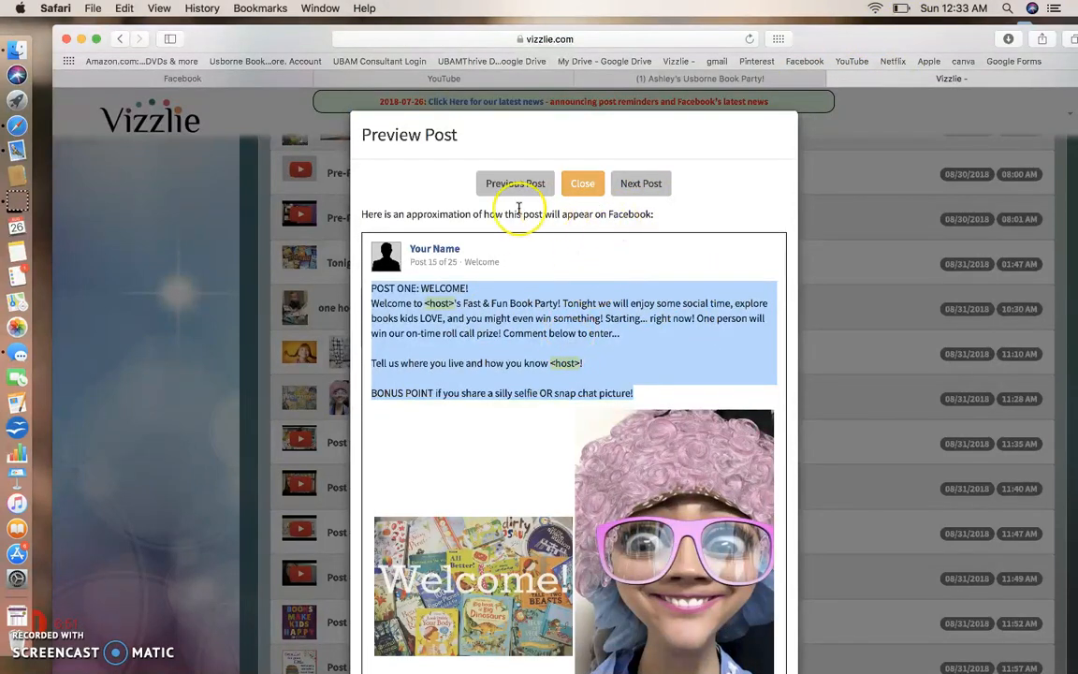
{"action": "left_click", "coordinate": [230, 80]}
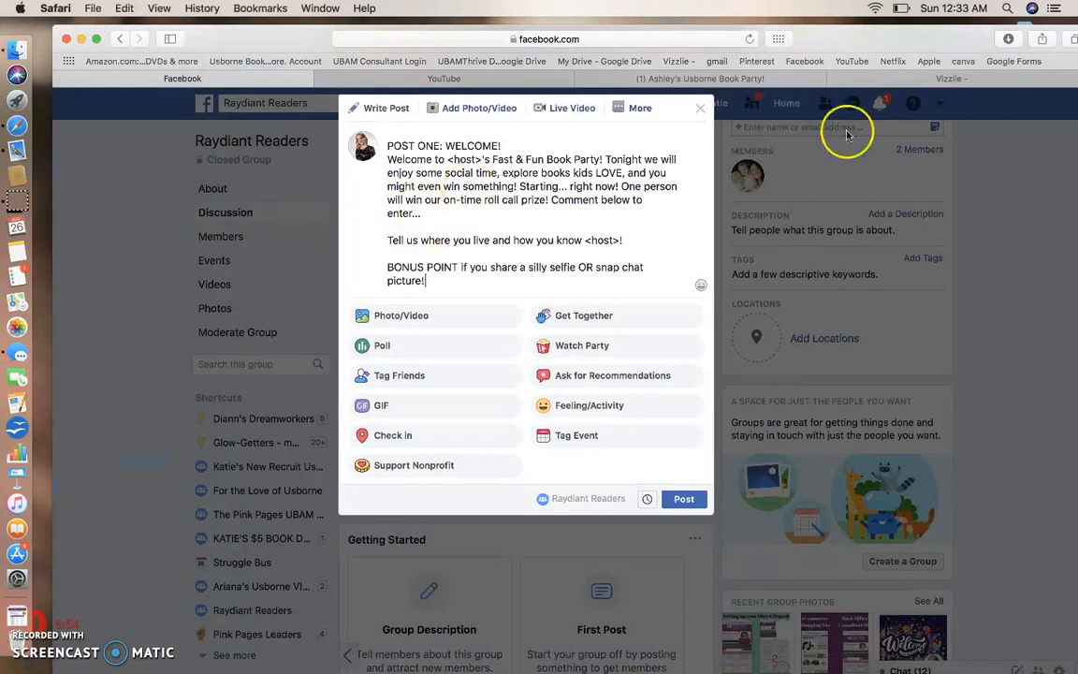
Switch back to Vizzlie, preview "Post #3 Activity Books", and copy the share link of its YouTube video.
{"action": "left_click", "coordinate": [949, 79]}
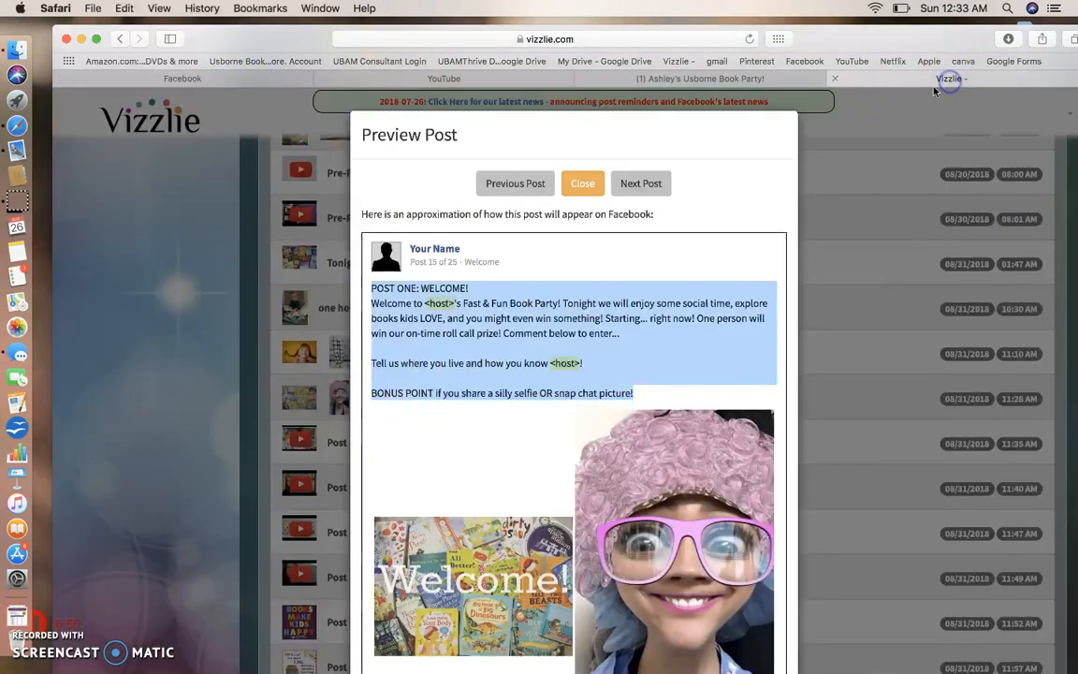
{"action": "left_click", "coordinate": [640, 183]}
{"action": "left_click", "coordinate": [640, 185]}
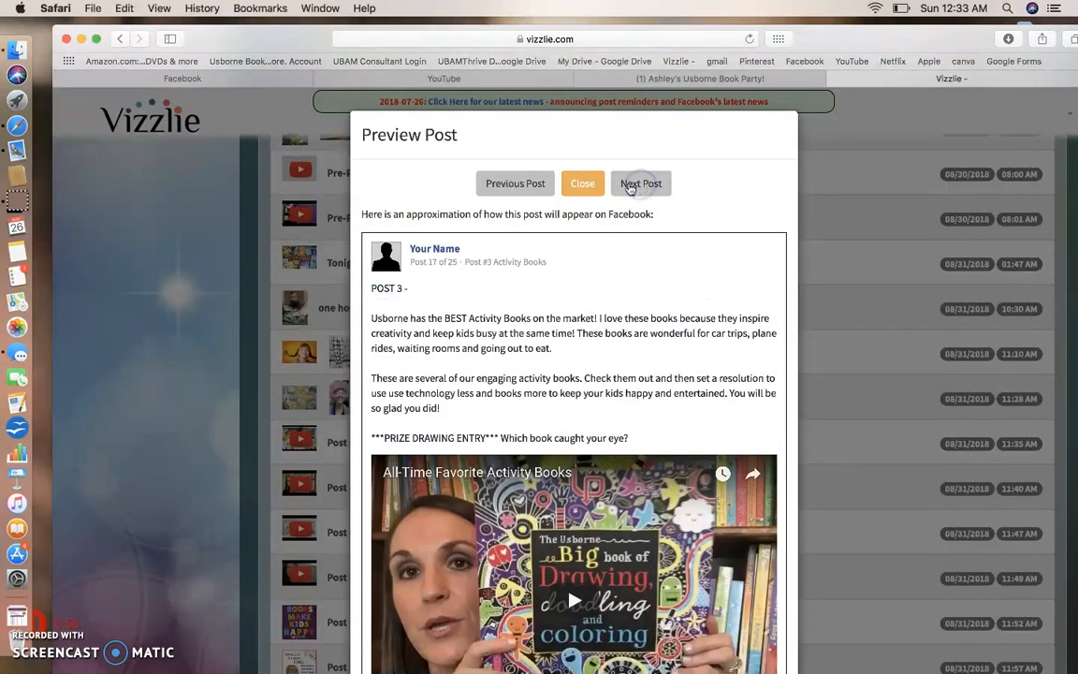
{"action": "left_click", "coordinate": [756, 473]}
{"action": "scroll", "coordinate": [758, 475], "scroll_direction": "down", "scroll_amount": 4}
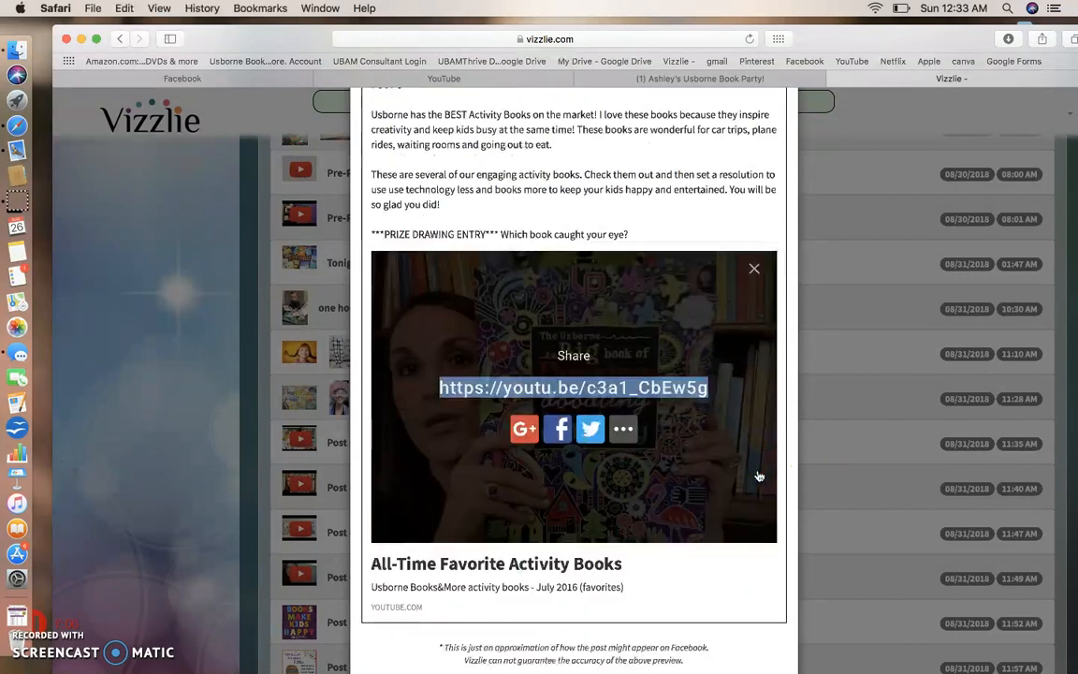
{"action": "right_click", "coordinate": [665, 385]}
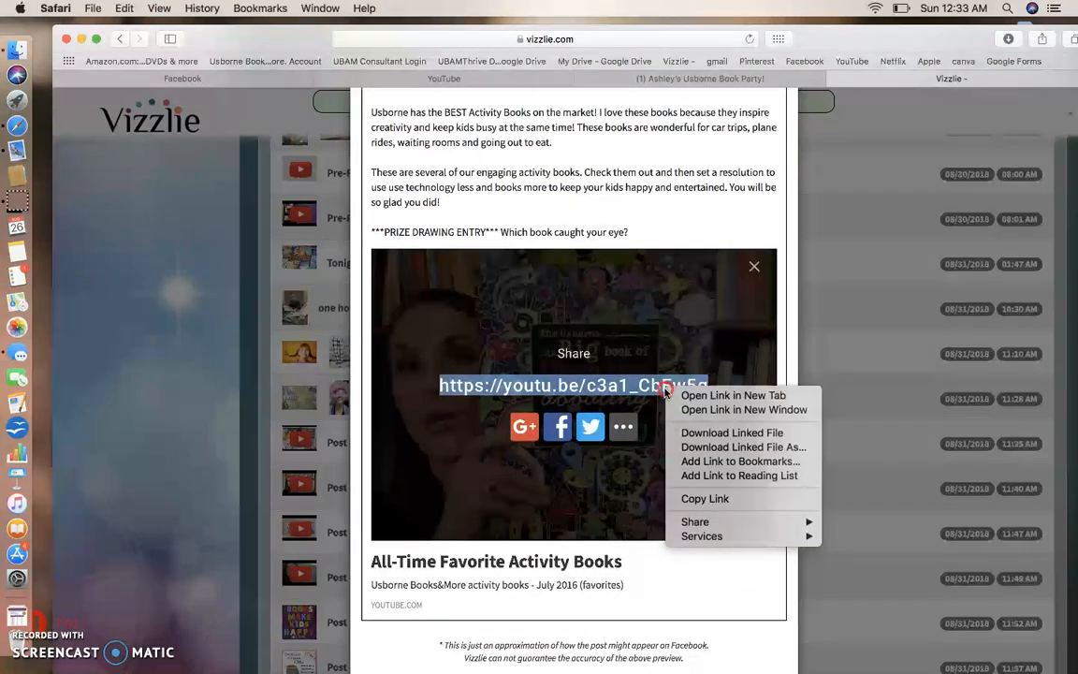
{"action": "left_click", "coordinate": [702, 498]}
{"action": "left_click", "coordinate": [262, 81]}
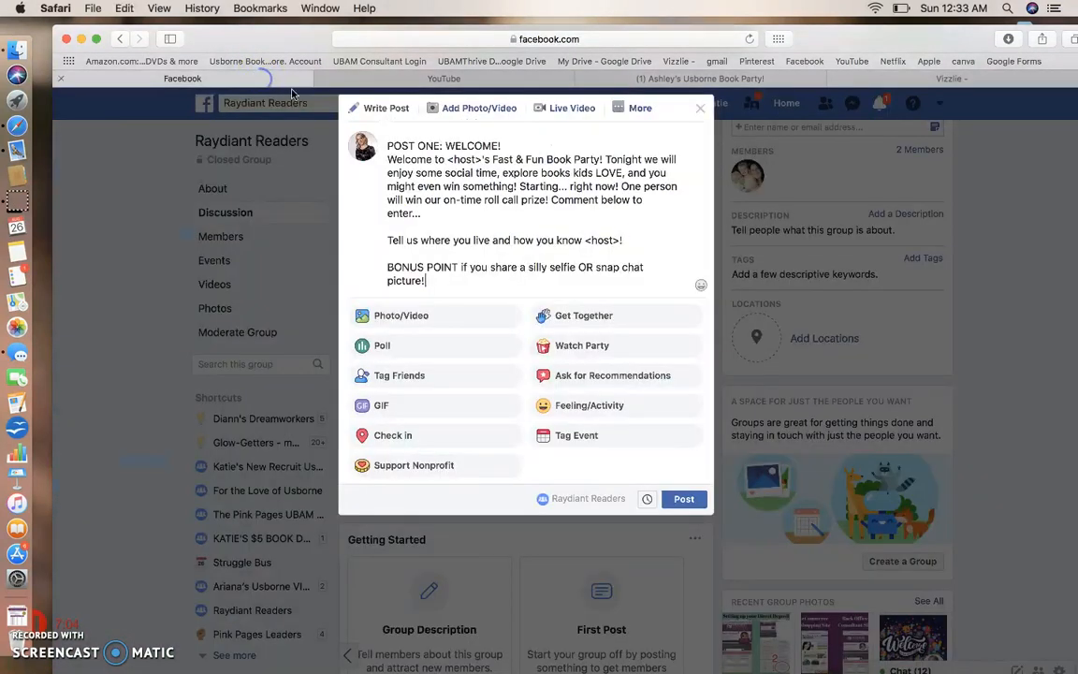
{"action": "left_click", "coordinate": [439, 279]}
{"action": "key", "text": "Return"}
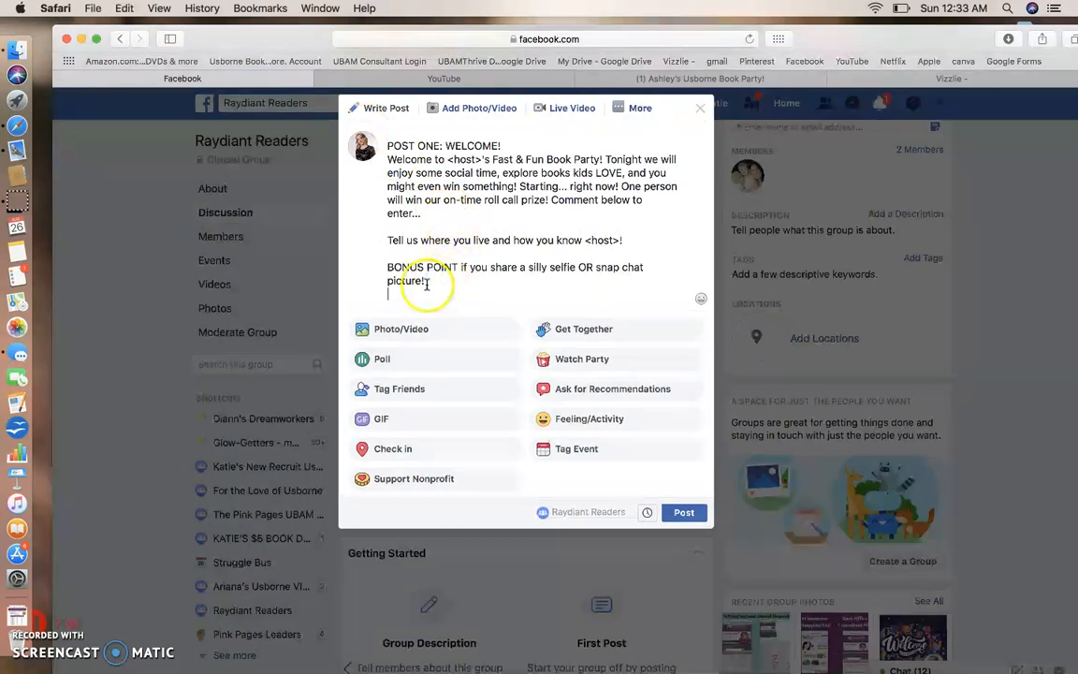
{"action": "right_click", "coordinate": [391, 293]}
{"action": "left_click", "coordinate": [420, 333]}
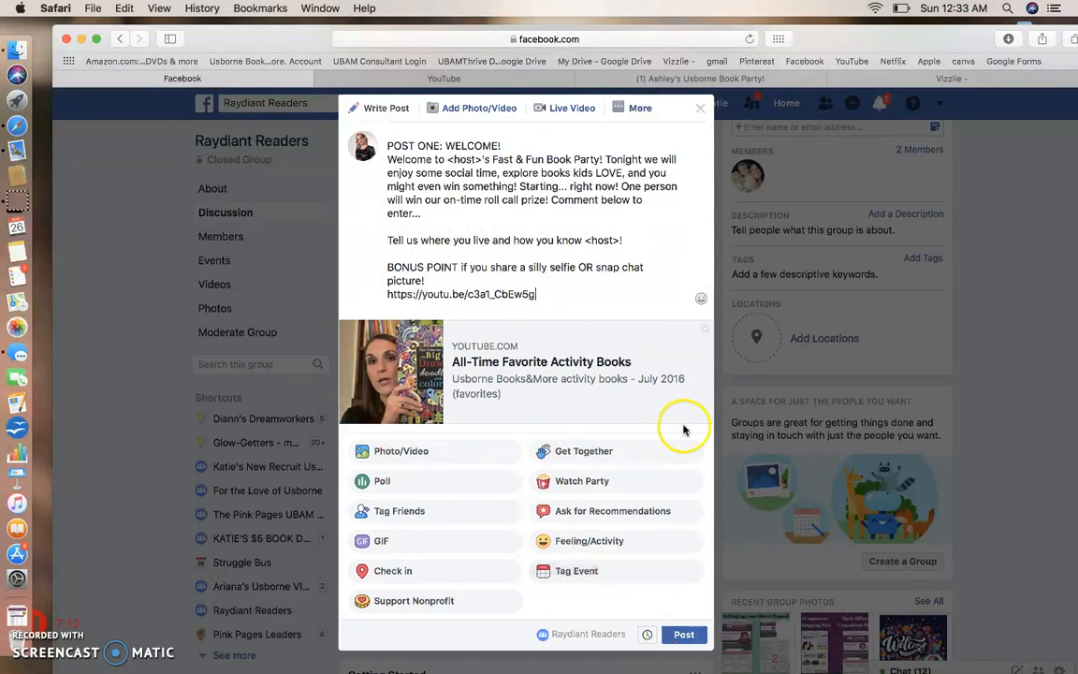
Close the unpublished draft post in the Facebook group, switch back to Vizzlie and close the "Post #3 Activity Books" preview.
{"action": "left_click", "coordinate": [700, 110]}
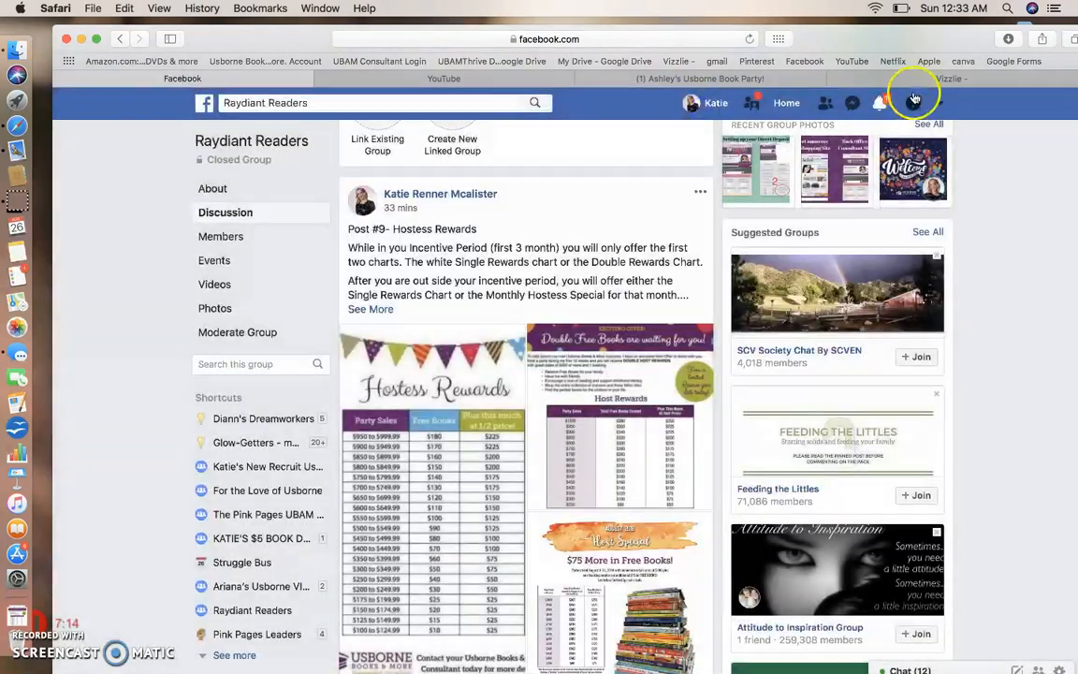
{"action": "left_click", "coordinate": [826, 76]}
{"action": "scroll", "coordinate": [756, 223], "scroll_direction": "up", "scroll_amount": 4}
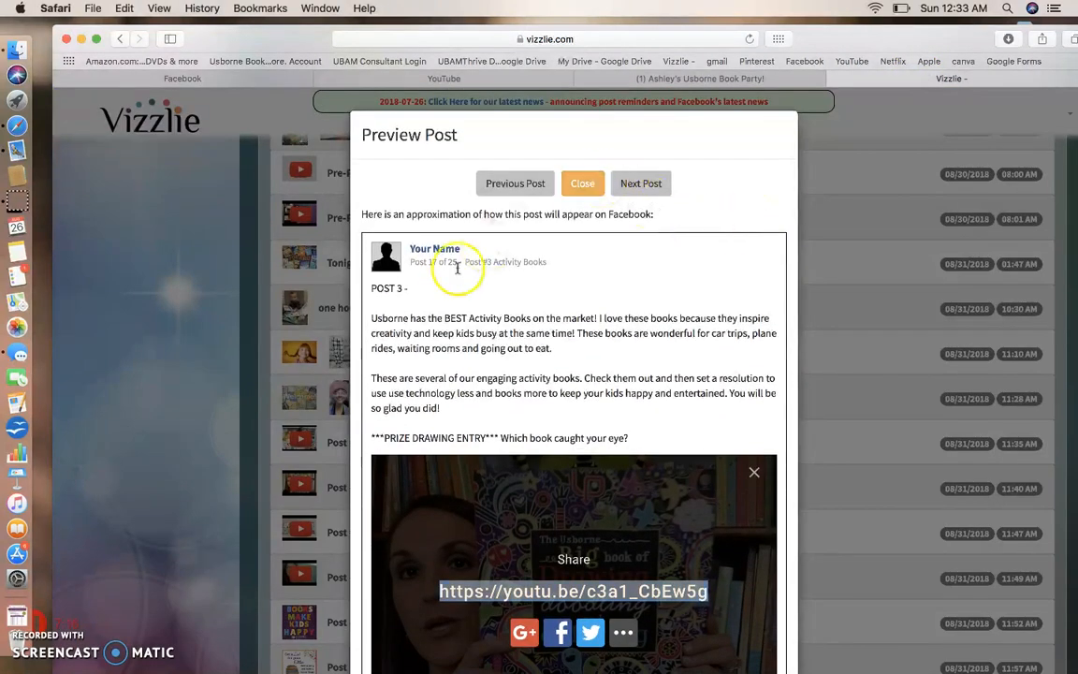
{"action": "left_click", "coordinate": [582, 183]}
Review the group's scheduled posts with their dates and times, from "How old are your readers?" through "last call".
{"action": "scroll", "coordinate": [351, 409], "scroll_direction": "down", "scroll_amount": 3}
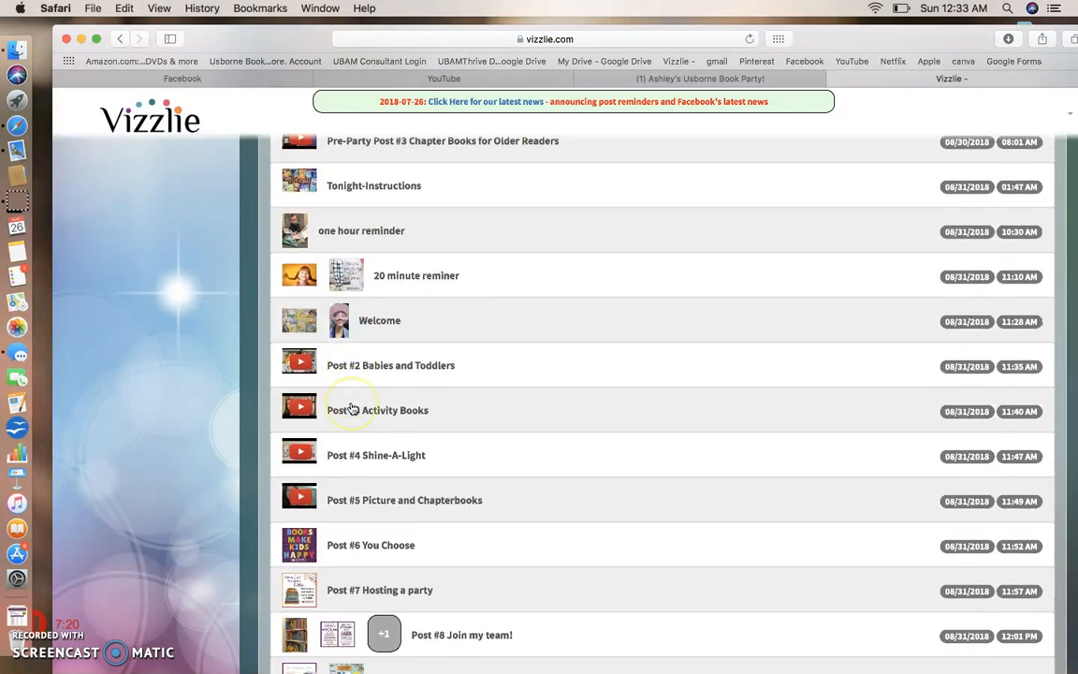
{"action": "scroll", "coordinate": [380, 341], "scroll_direction": "down", "scroll_amount": 3}
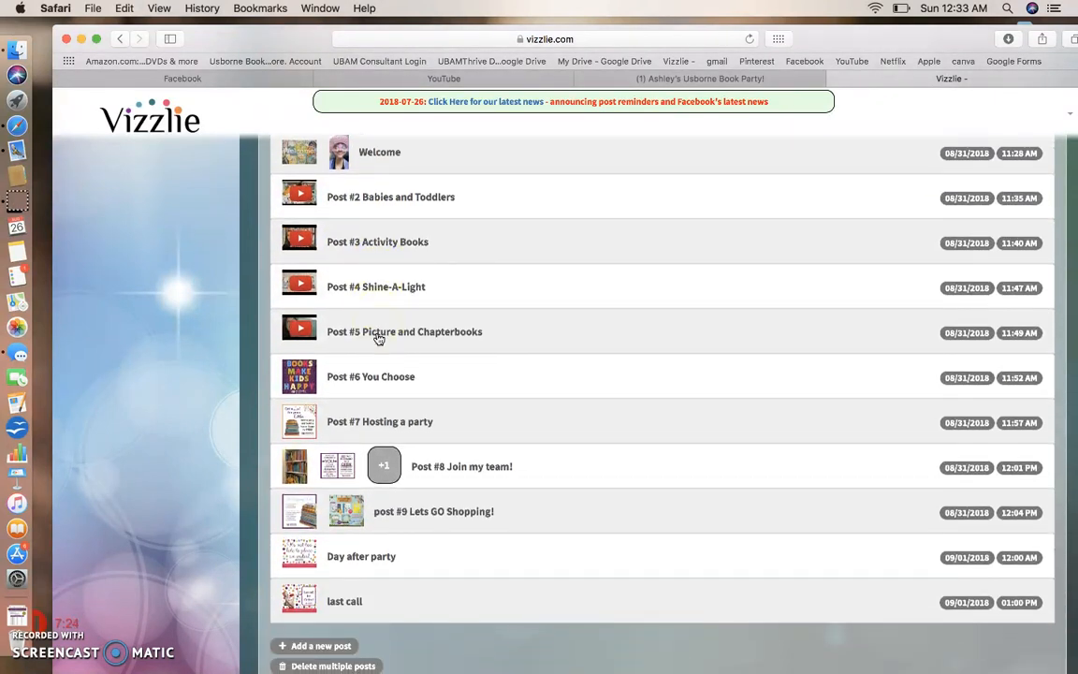
{"action": "scroll", "coordinate": [379, 339], "scroll_direction": "up", "scroll_amount": 1}
{"action": "scroll", "coordinate": [400, 290], "scroll_direction": "up", "scroll_amount": 4}
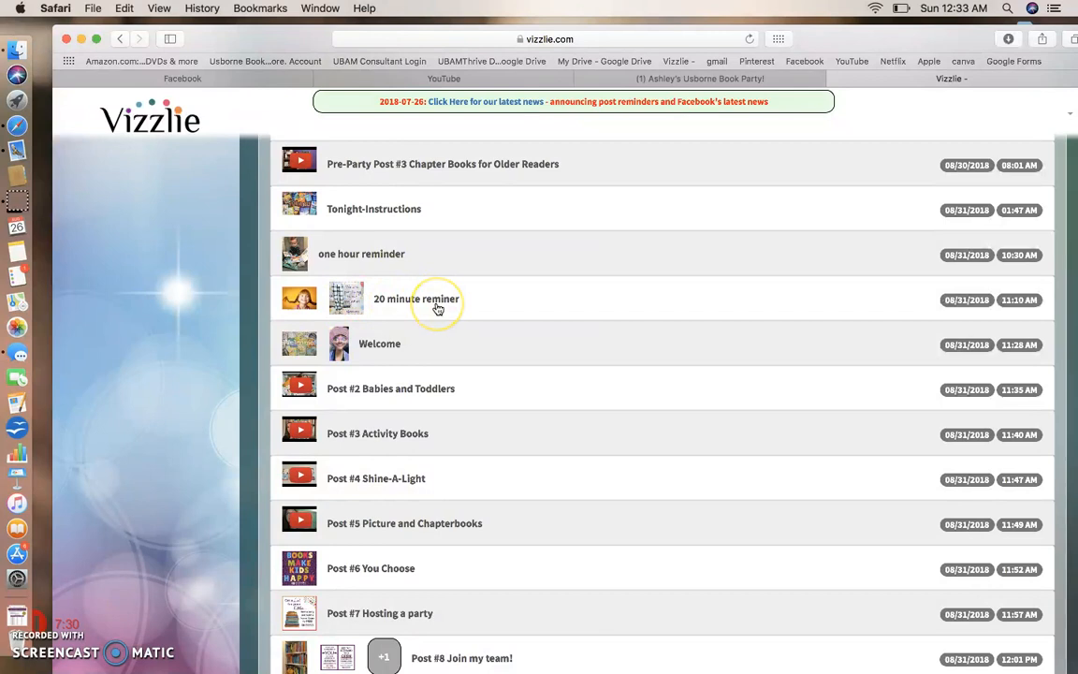
{"action": "scroll", "coordinate": [437, 308], "scroll_direction": "down", "scroll_amount": 3}
{"action": "scroll", "coordinate": [407, 430], "scroll_direction": "down", "scroll_amount": 3}
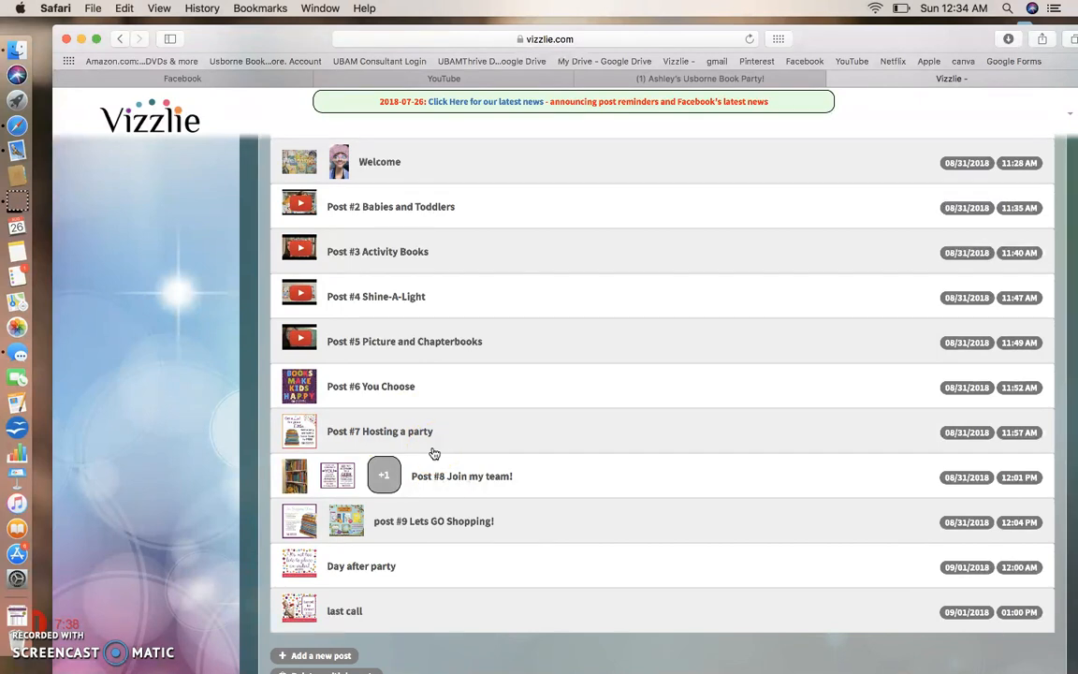
{"action": "scroll", "coordinate": [434, 453], "scroll_direction": "down", "scroll_amount": 1}
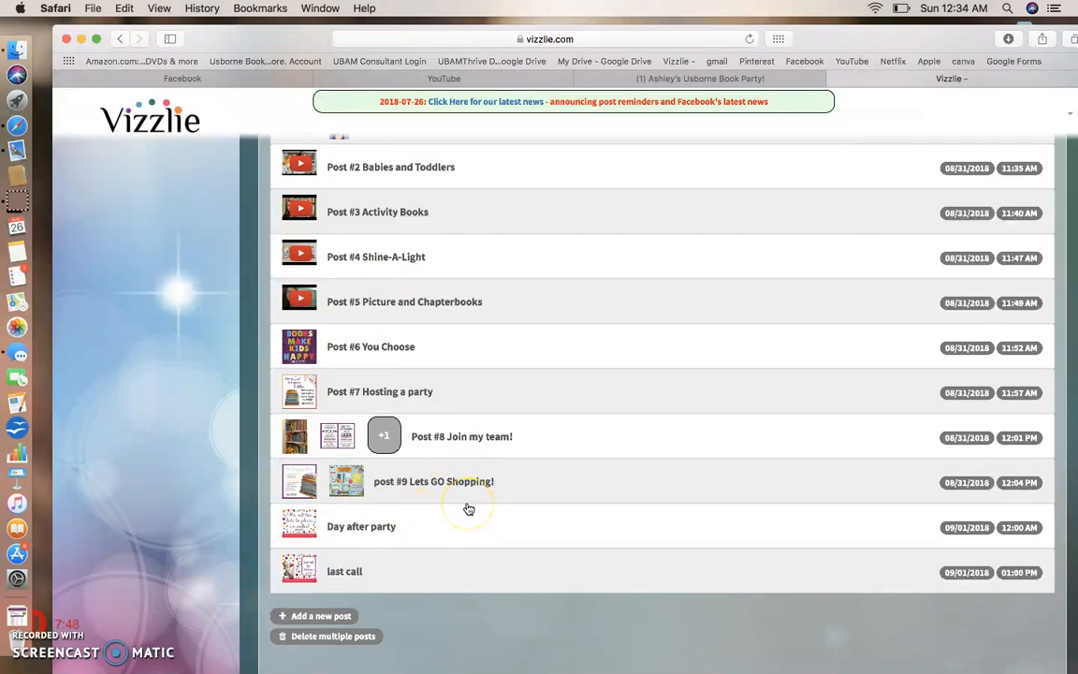
{"action": "scroll", "coordinate": [469, 509], "scroll_direction": "down", "scroll_amount": 2}
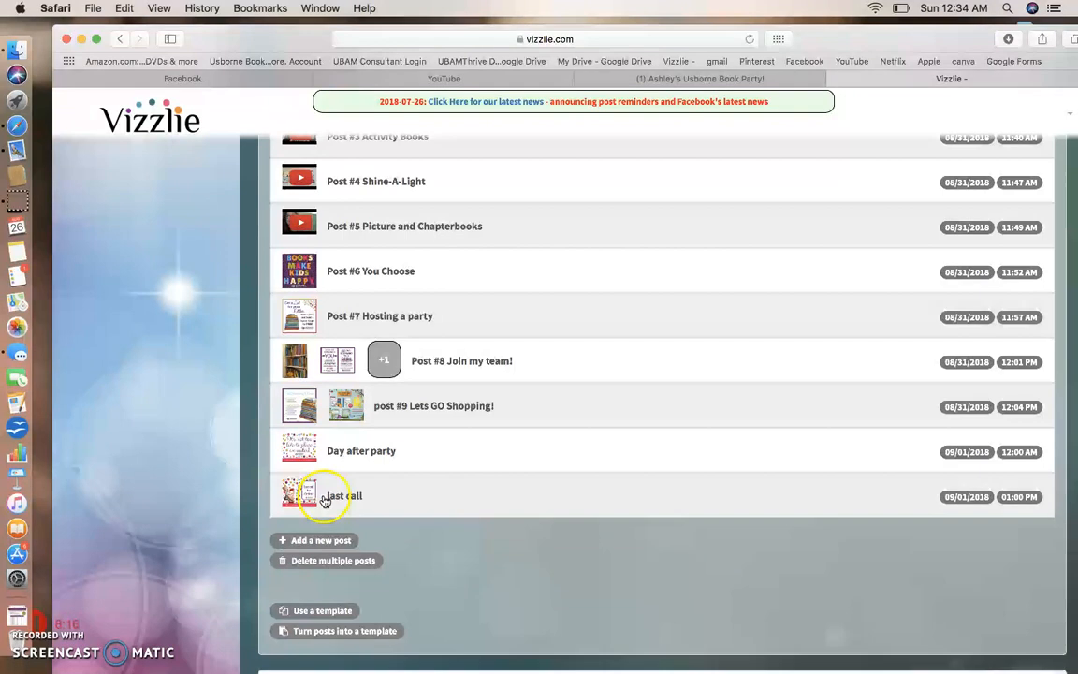
{"action": "scroll", "coordinate": [392, 492], "scroll_direction": "up", "scroll_amount": 10}
{"action": "scroll", "coordinate": [394, 493], "scroll_direction": "up", "scroll_amount": 8}
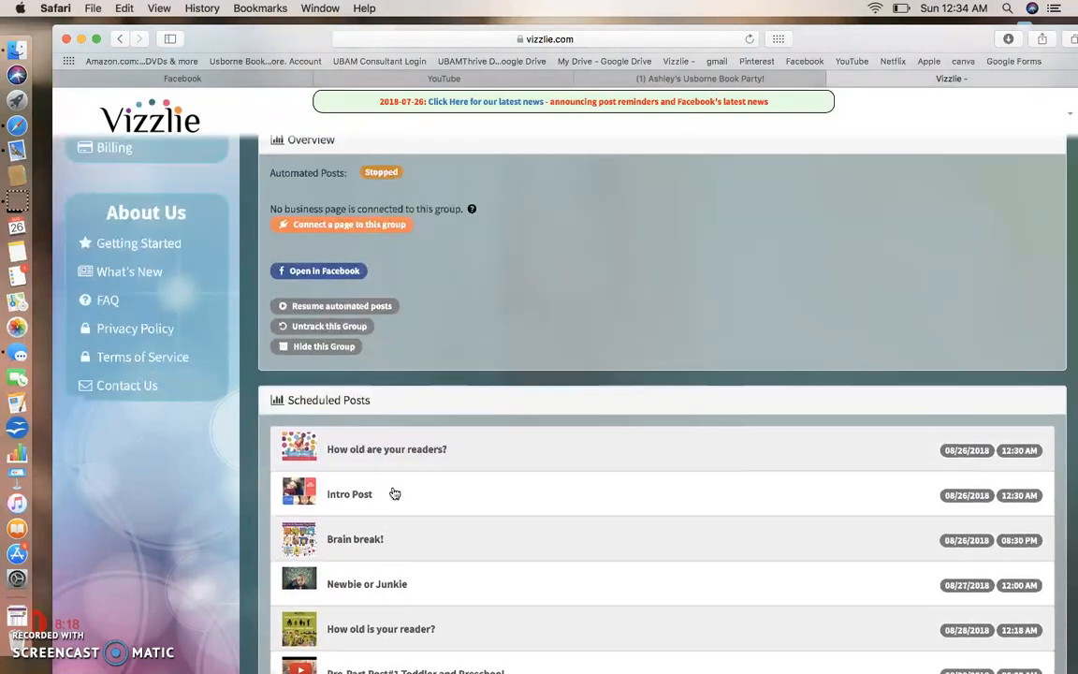
{"action": "scroll", "coordinate": [394, 493], "scroll_direction": "up", "scroll_amount": 4}
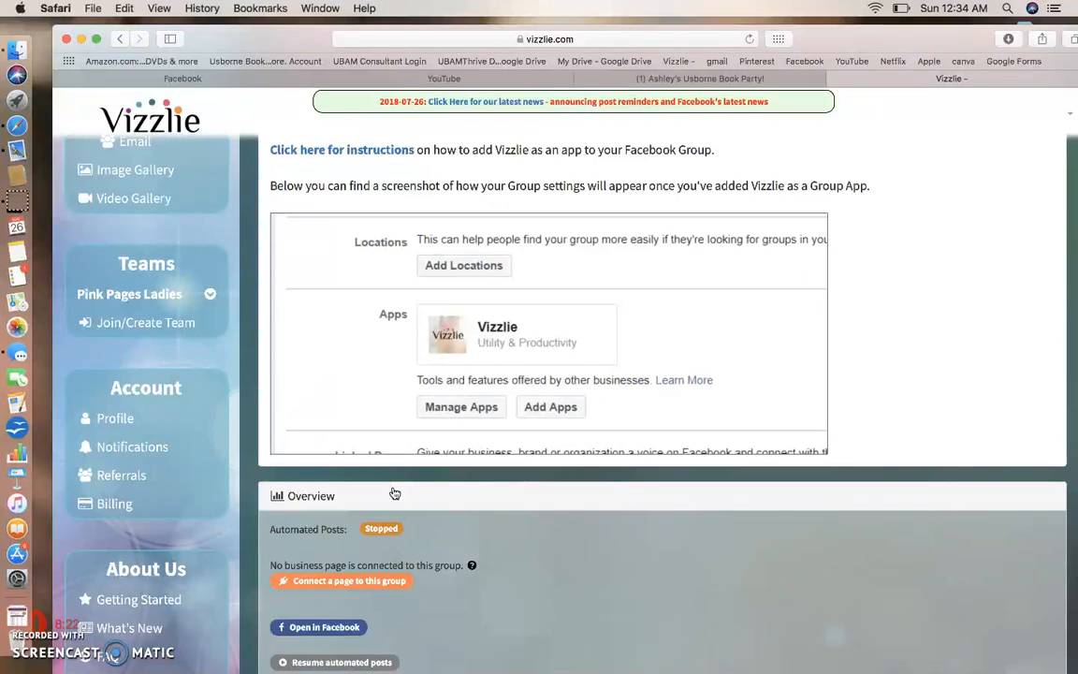
{"action": "scroll", "coordinate": [394, 494], "scroll_direction": "down", "scroll_amount": 10}
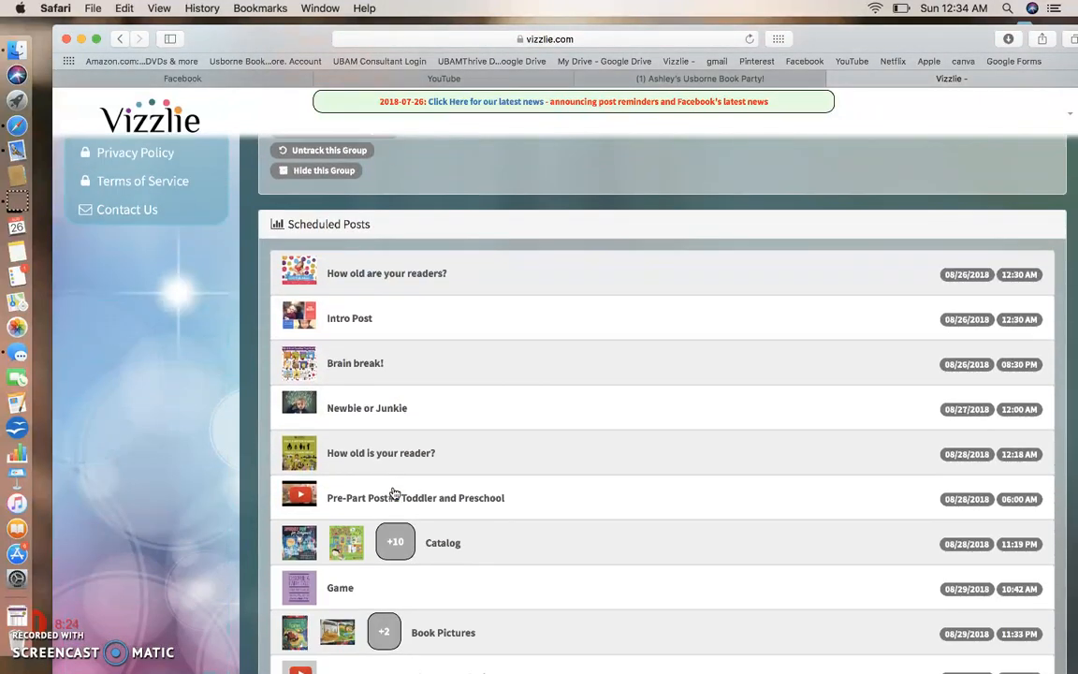
{"action": "scroll", "coordinate": [394, 493], "scroll_direction": "down", "scroll_amount": 7}
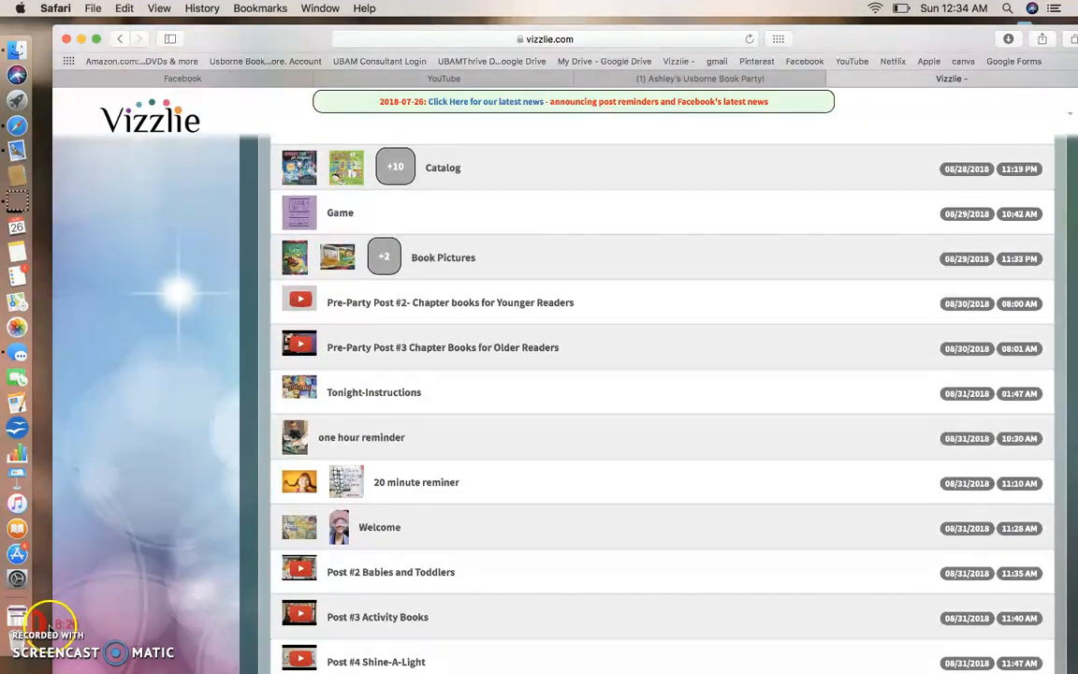